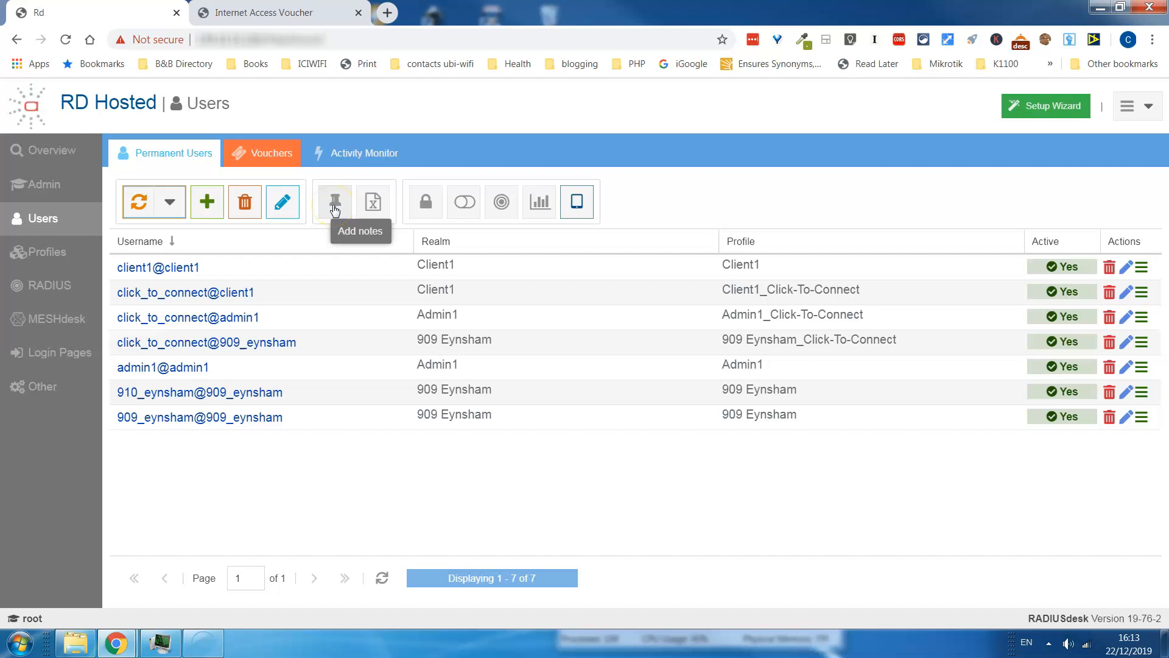
Review the columns offered for the CSV export of permanent users and close the dialog without exporting
left_click(373, 204)
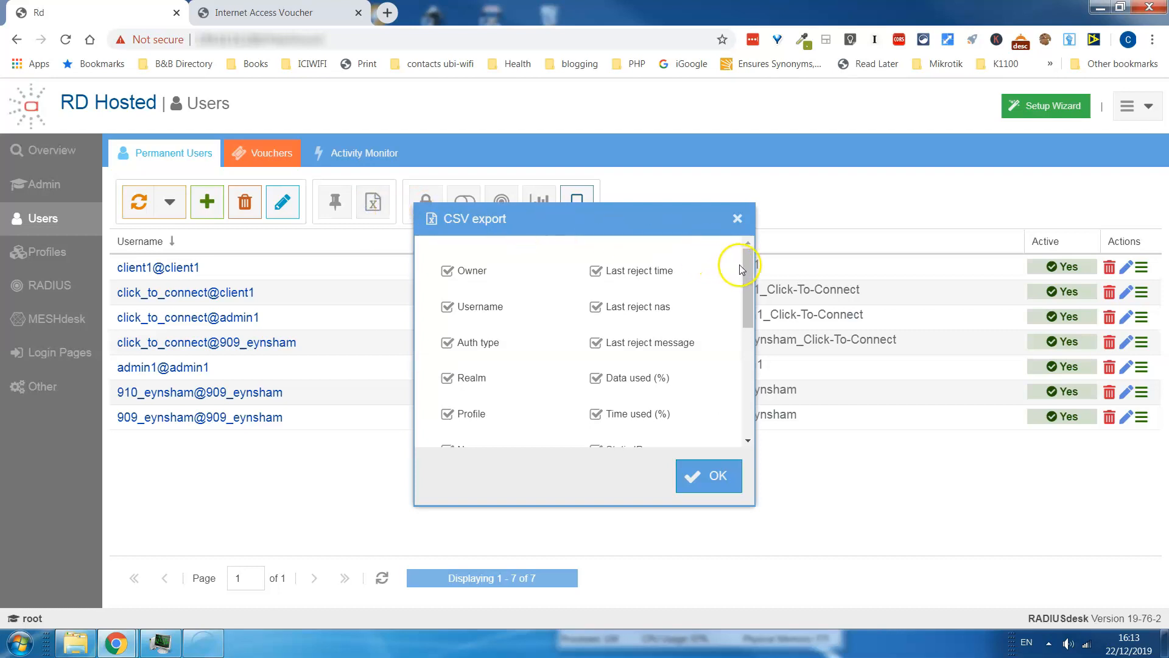
left_click_drag(747, 265, 749, 378)
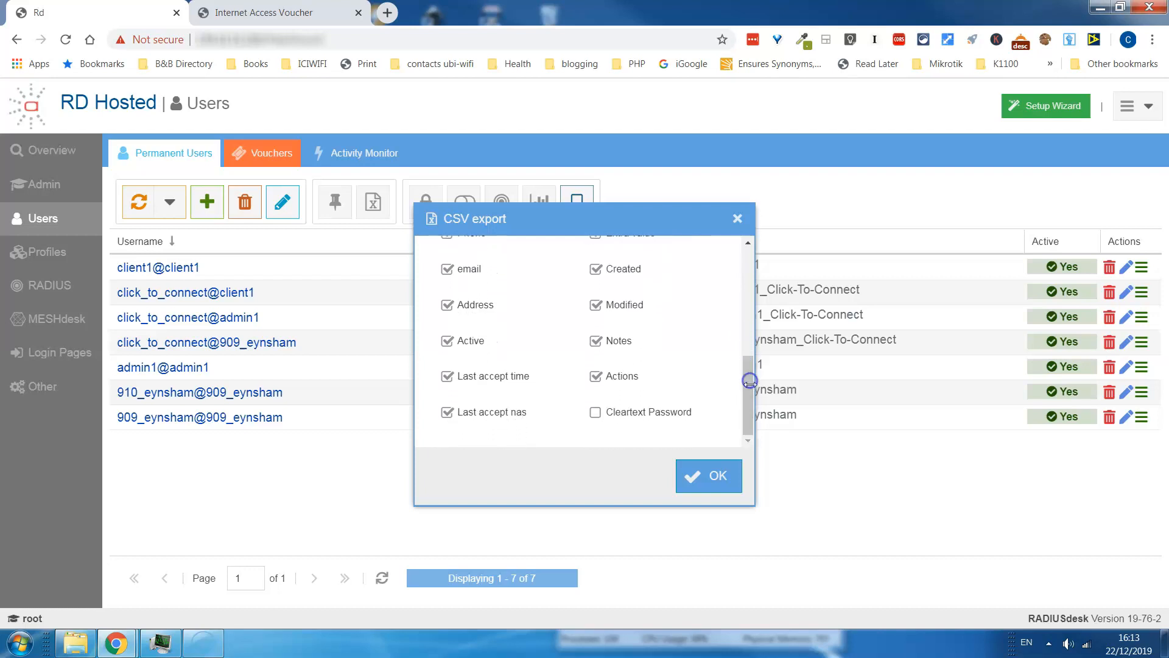
left_click(737, 220)
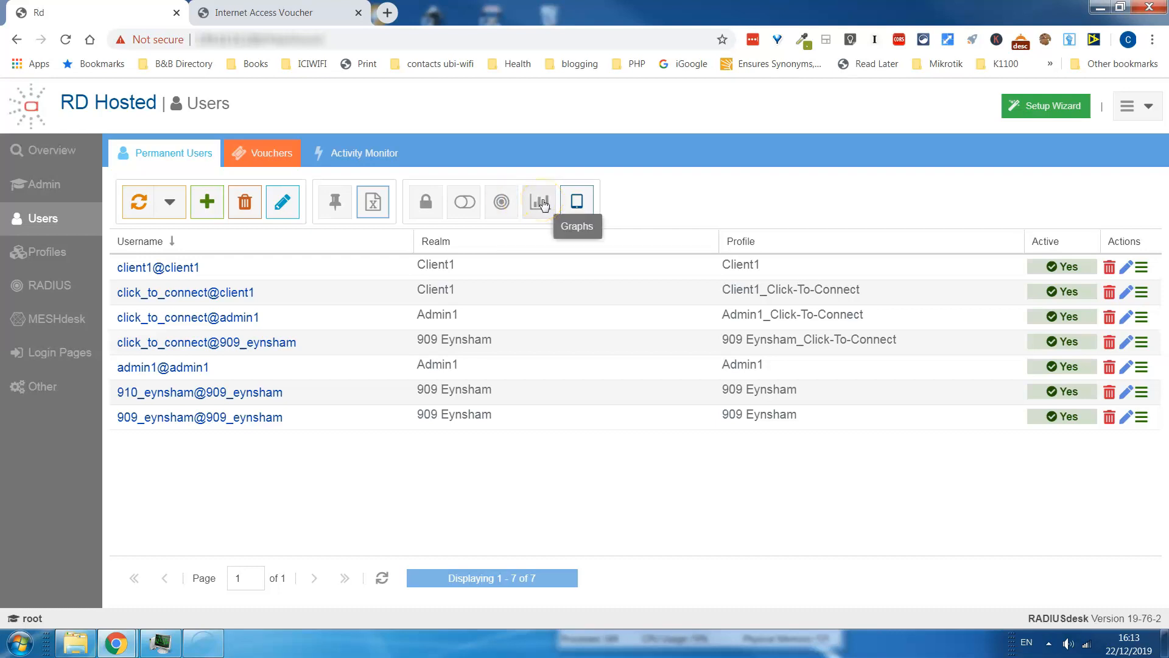
View the monthly data usage graph of the 910_eynsham permanent user and return to the permanent users list
left_click(578, 205)
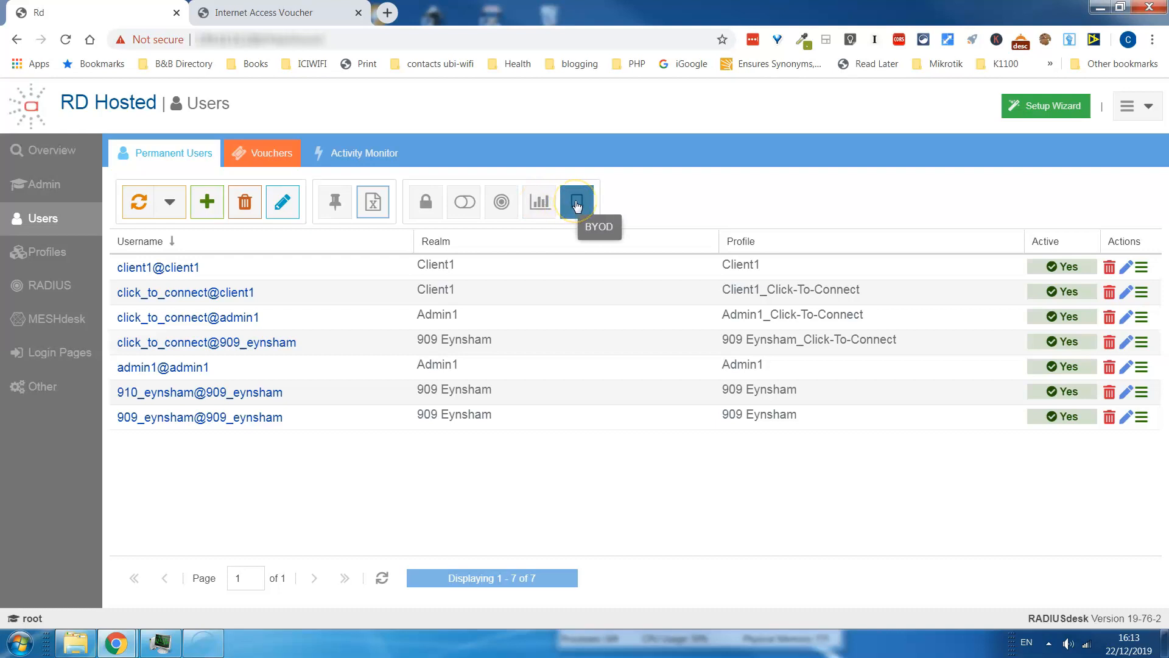
left_click(213, 393)
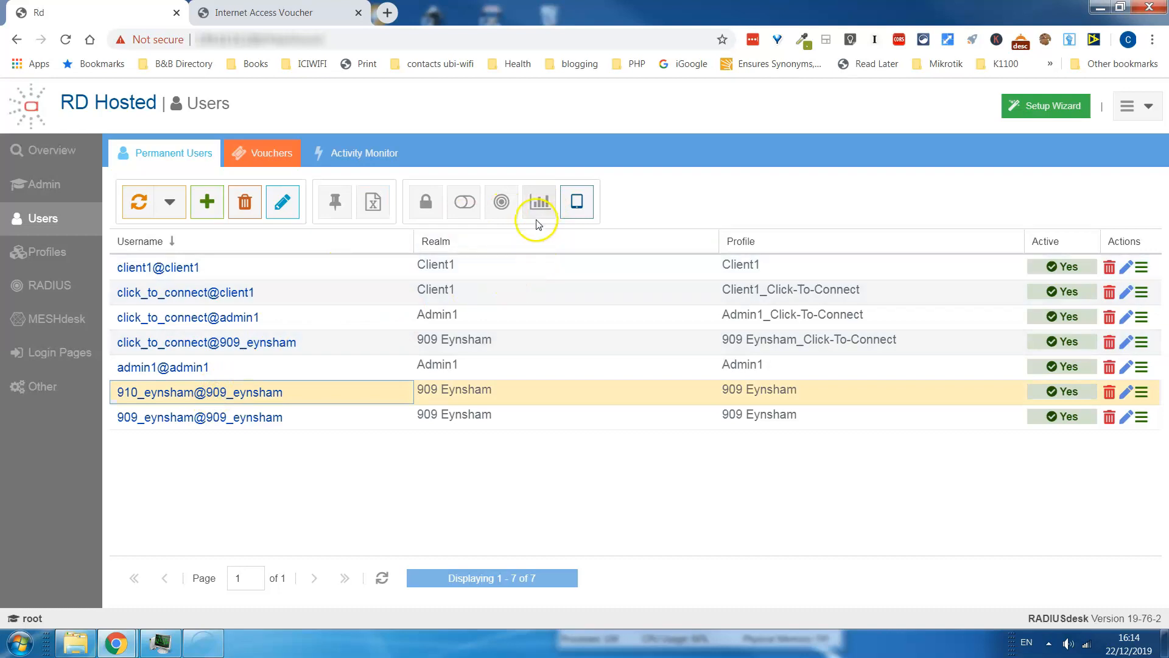
left_click(534, 204)
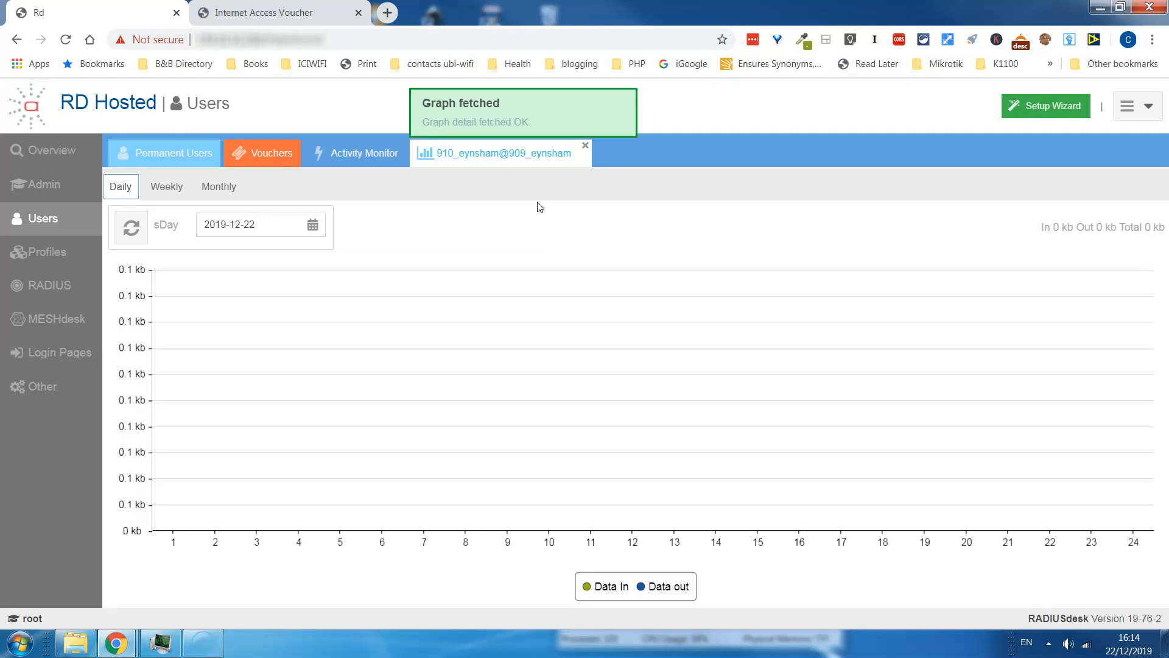
left_click(221, 188)
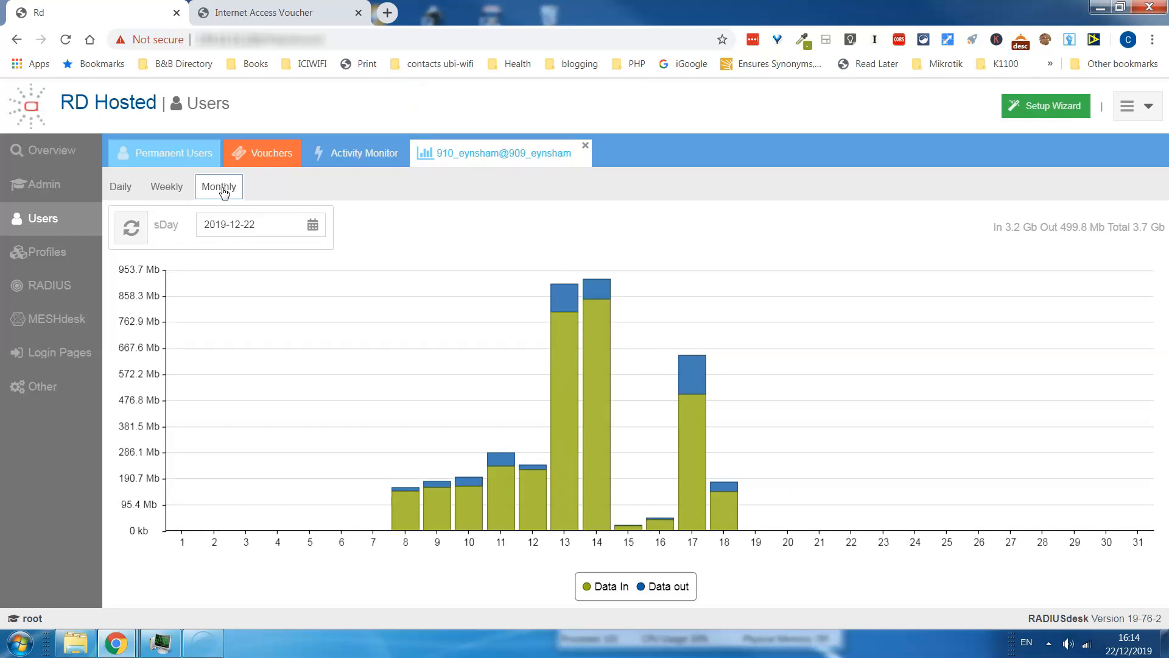
left_click(210, 156)
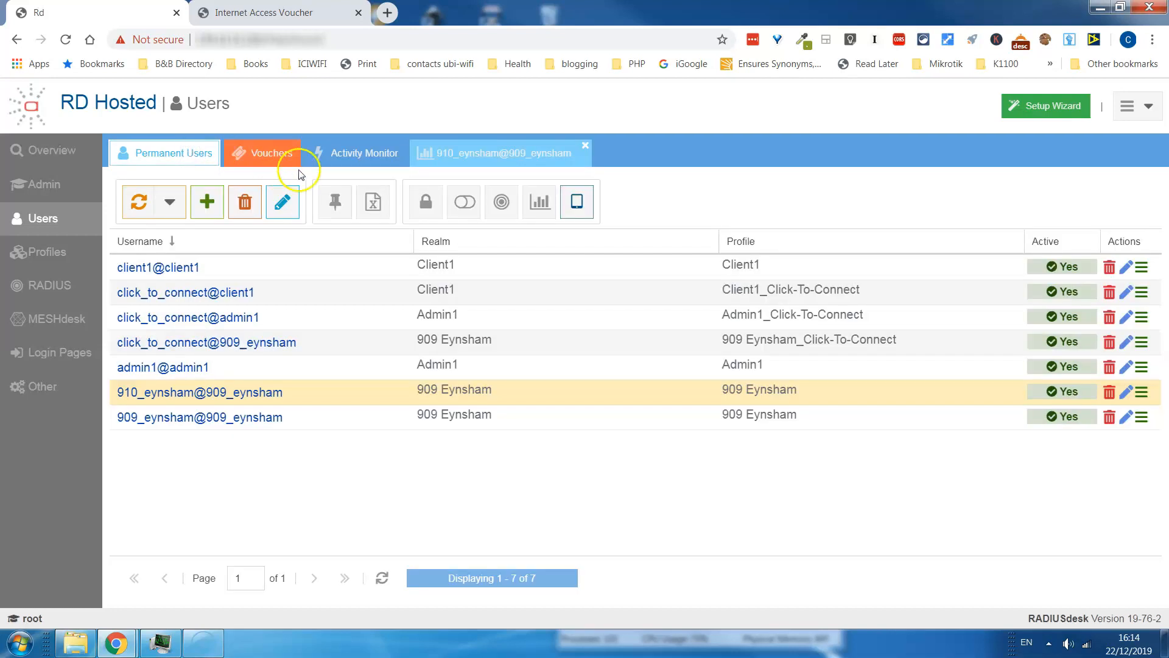
Inspect the BYOD device list and its new device form, and close the device and usage graph views without adding anything
left_click(578, 209)
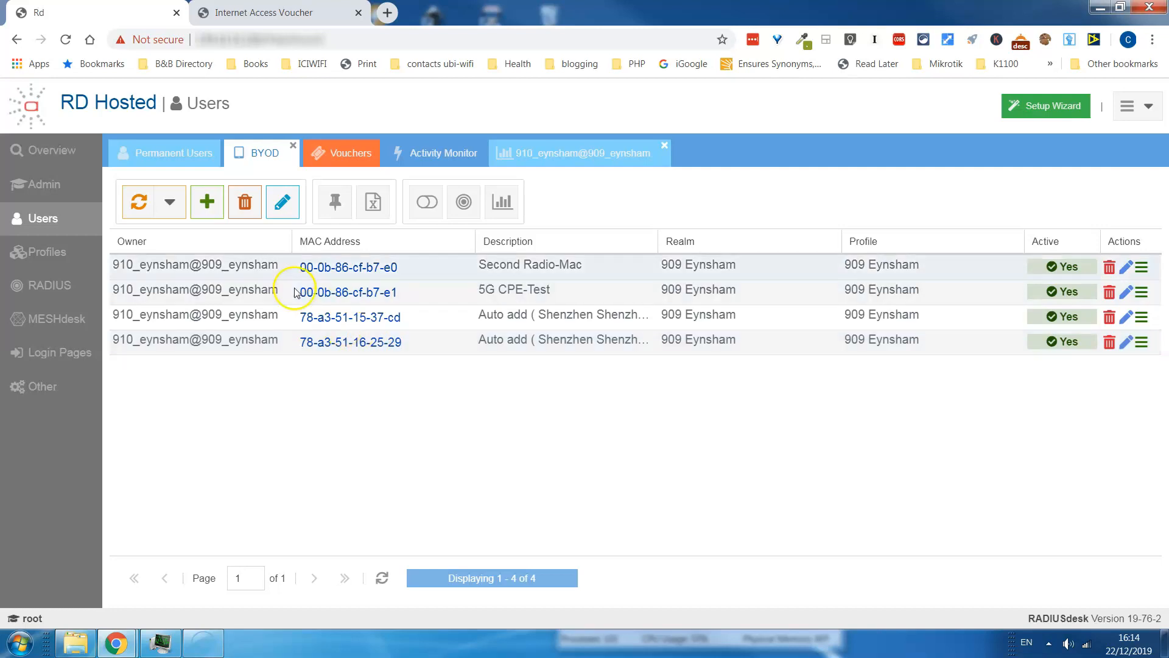
left_click(206, 206)
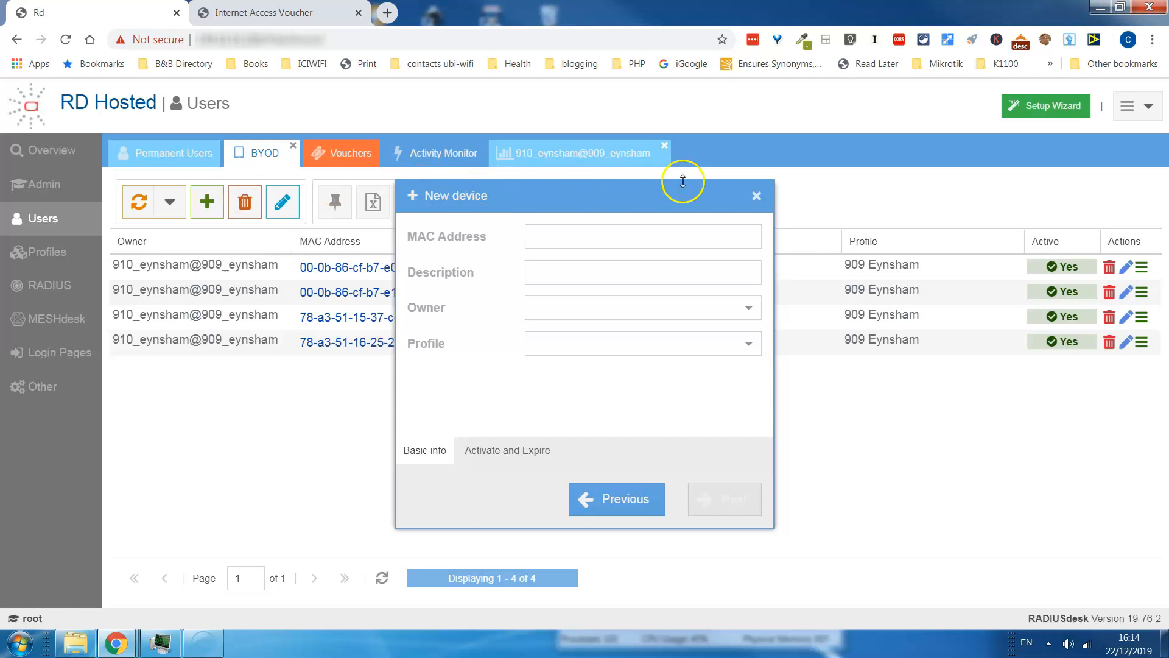
left_click(757, 197)
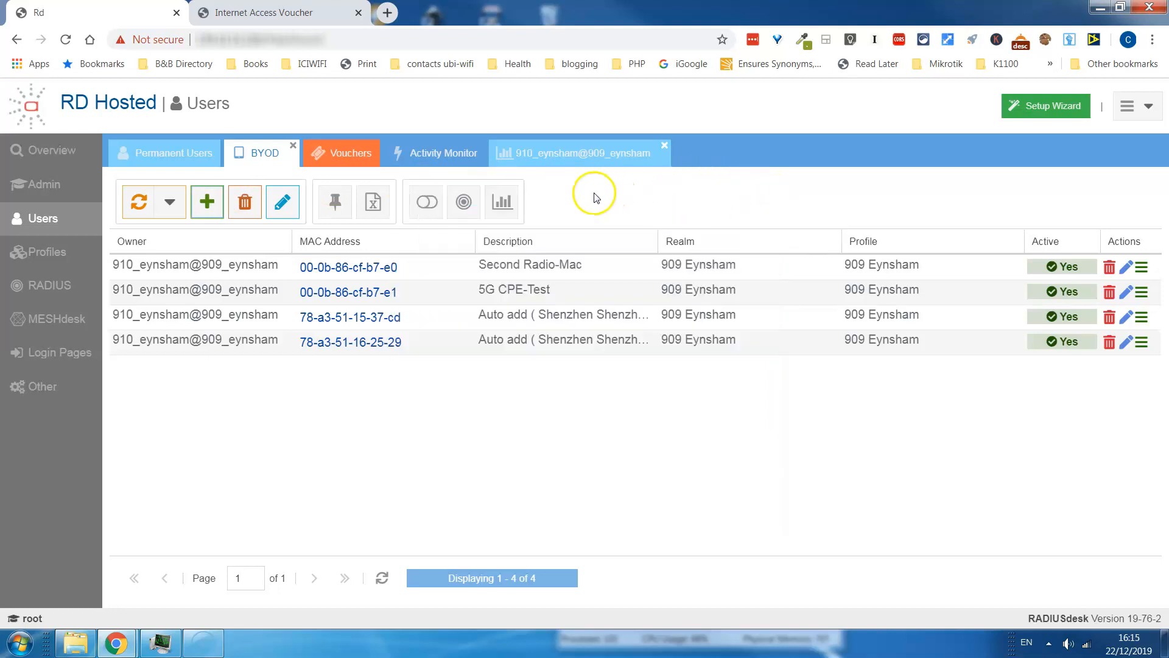
left_click(665, 146)
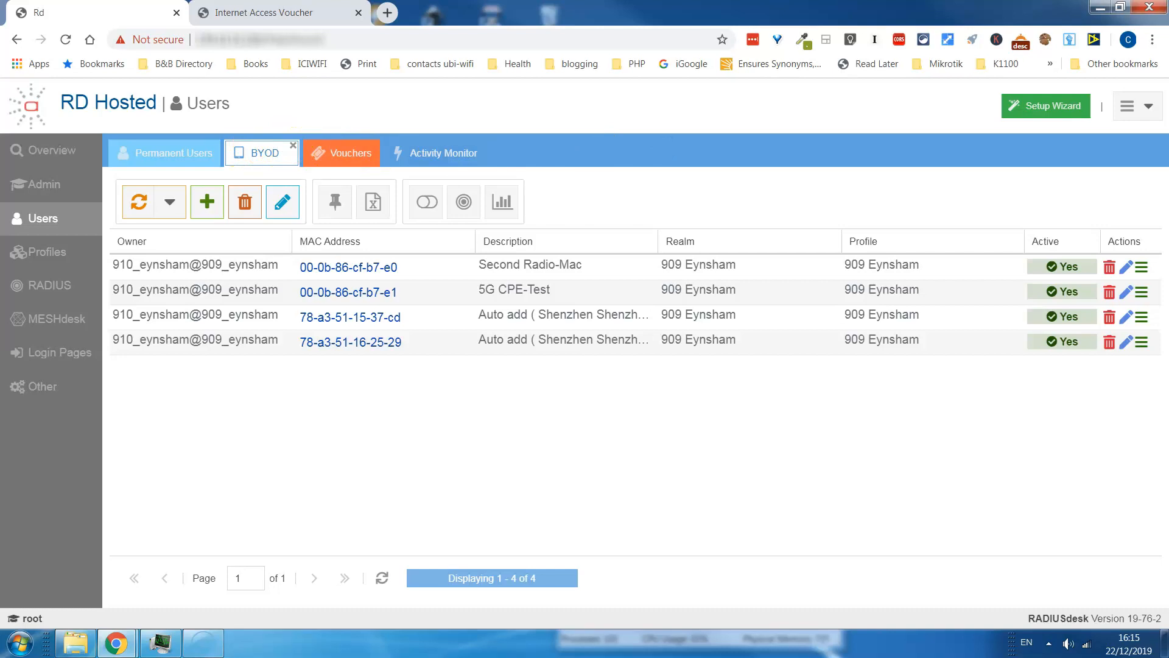
left_click(293, 145)
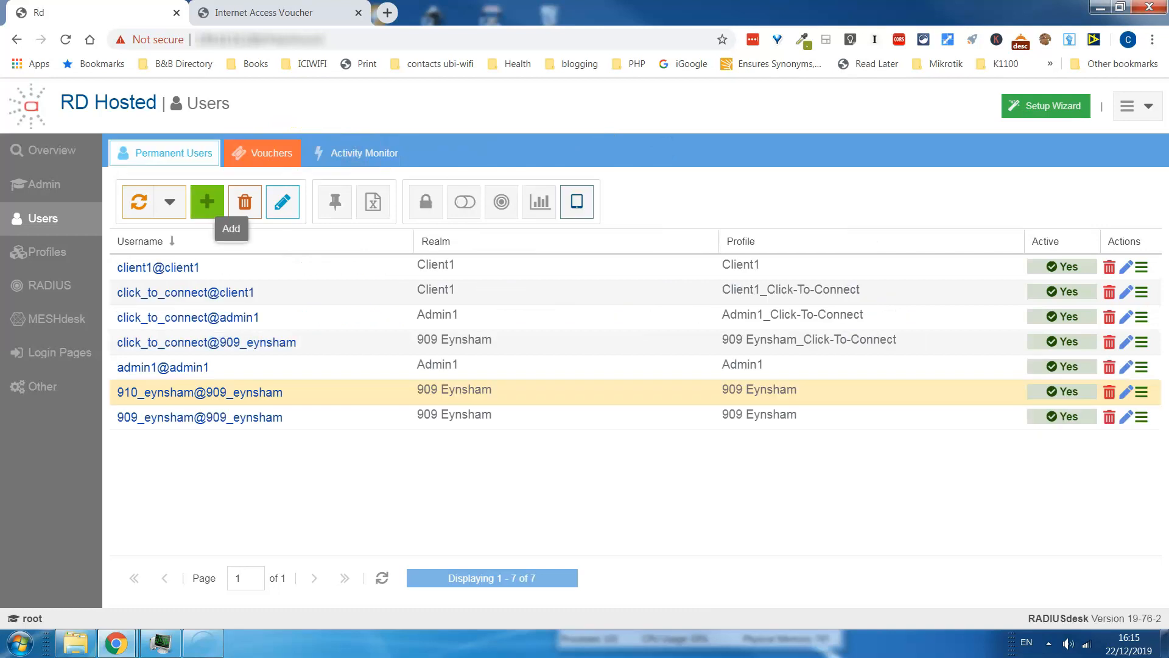
Start a new permanent user and choose client1 under admin1 as its owner
left_click(206, 206)
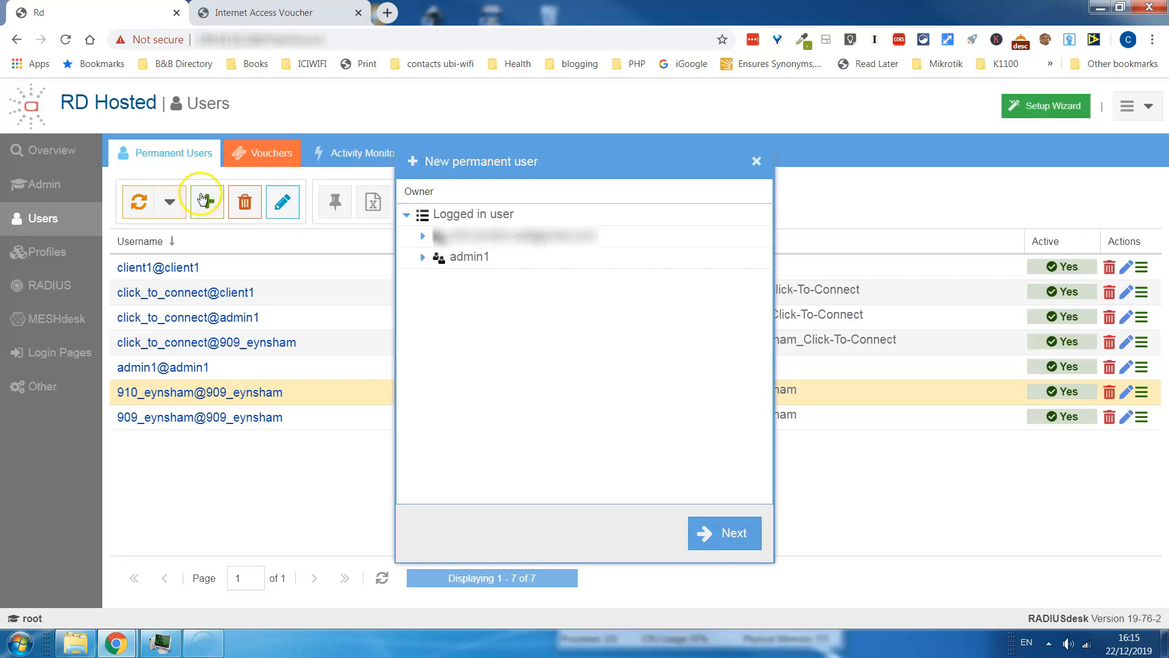
left_click(420, 257)
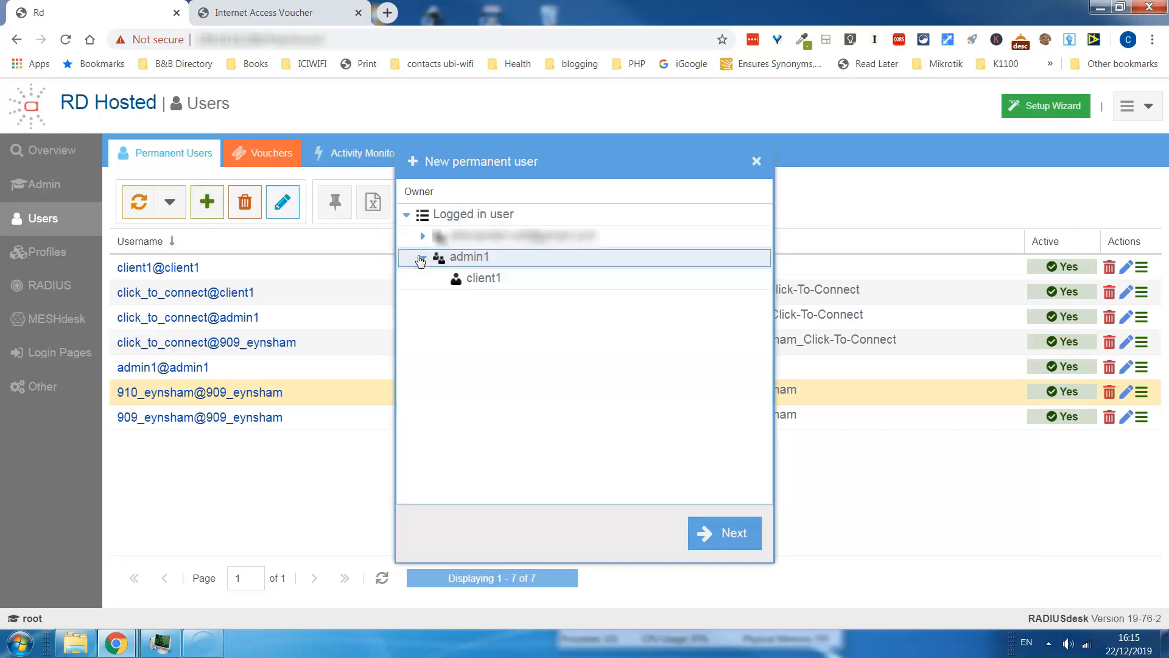
left_click(472, 279)
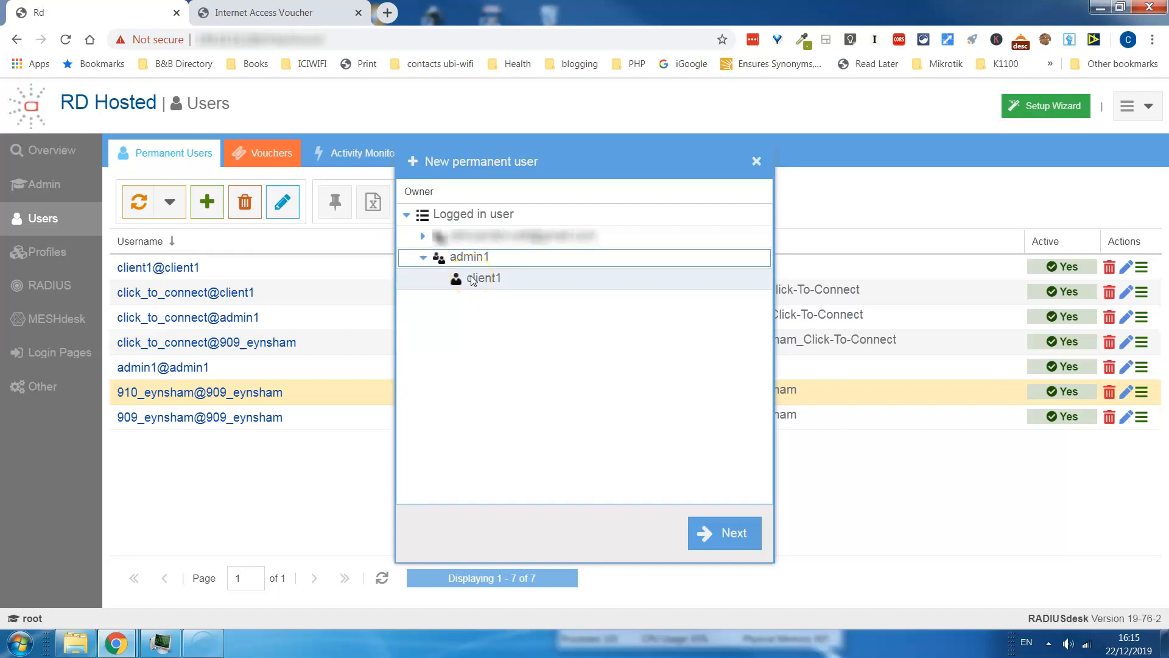
left_click(717, 534)
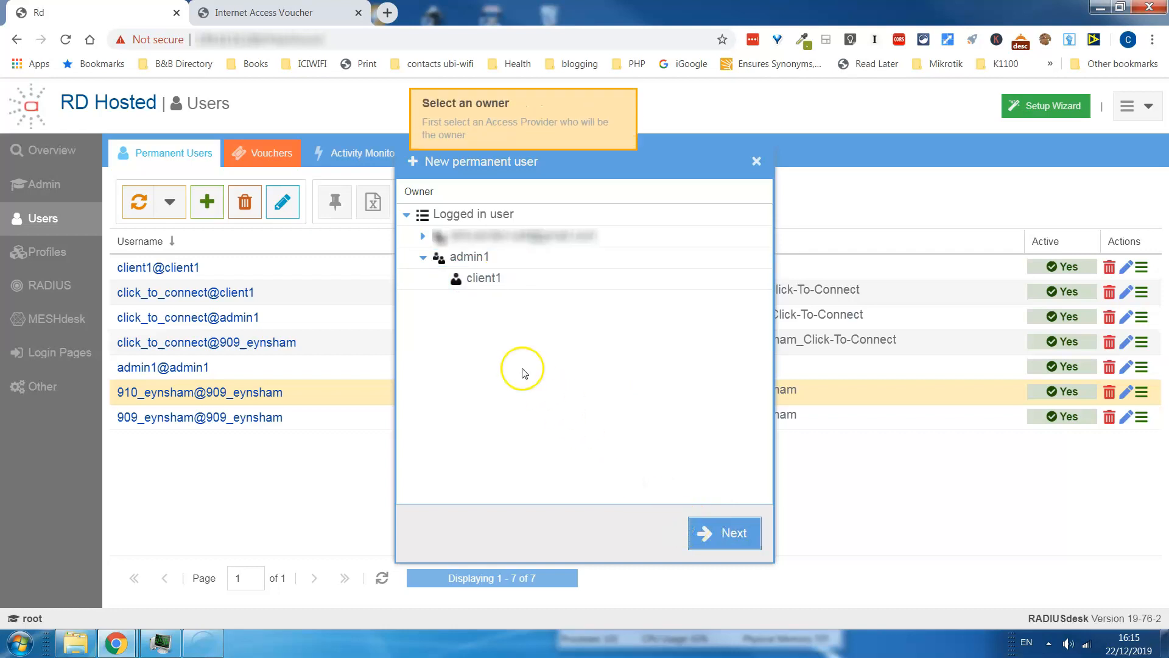
left_click(482, 278)
left_click(721, 533)
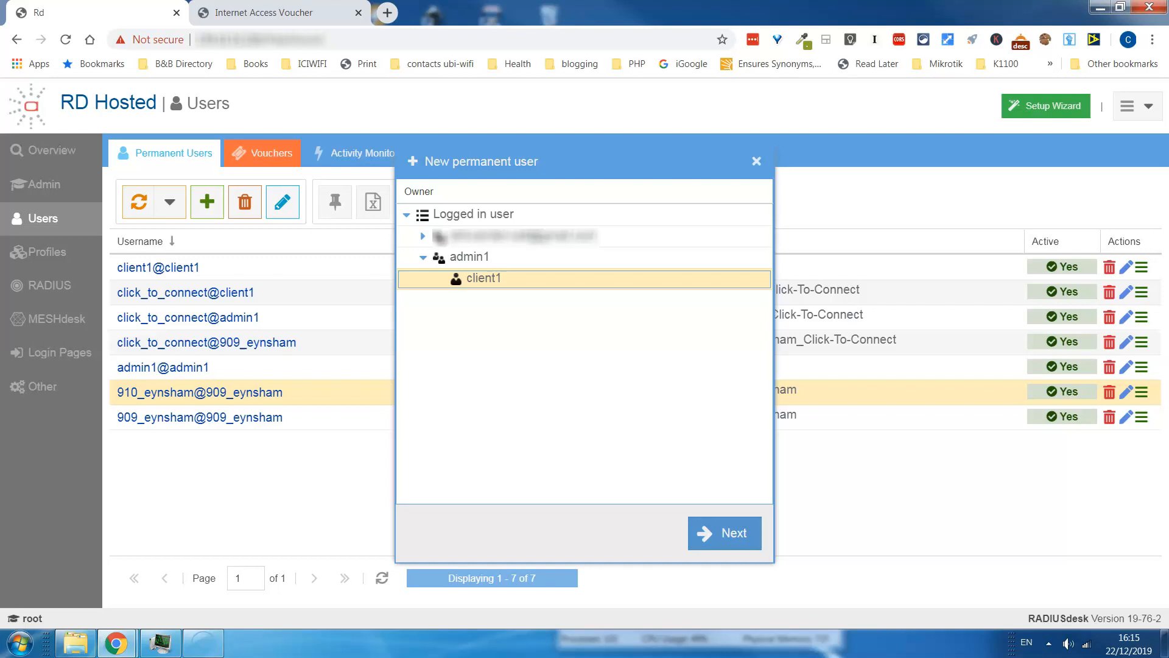
left_click(719, 531)
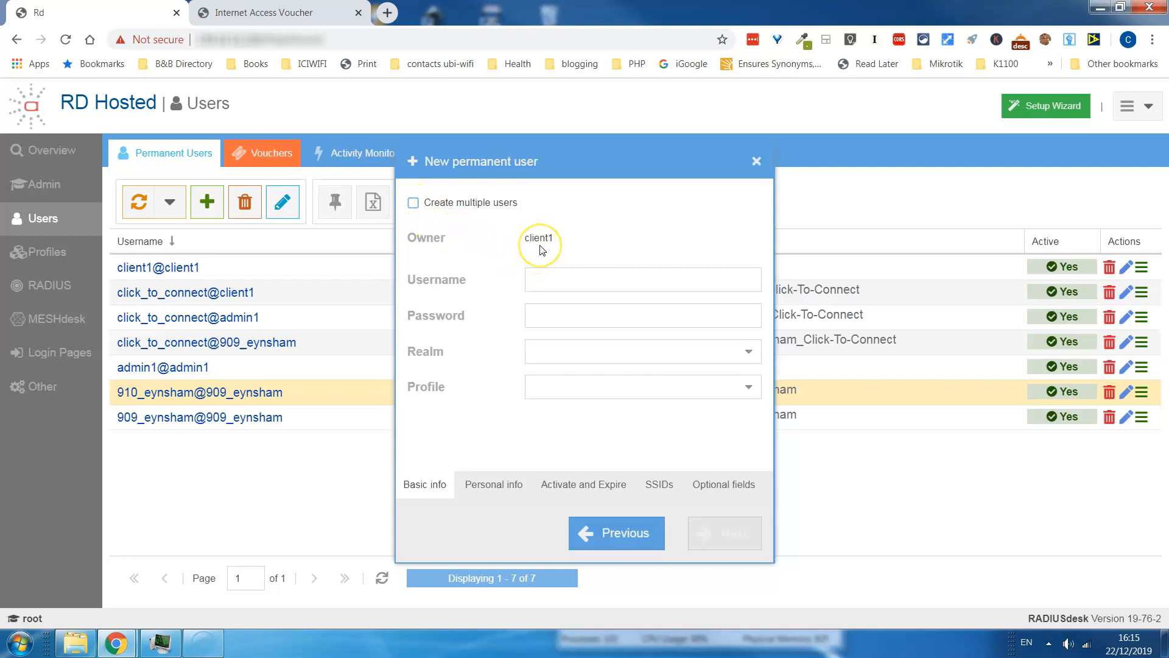
Go through the username, password, realm and profile fields and the personal information of the new permanent user form
left_click(562, 278)
left_click(567, 315)
left_click(562, 351)
left_click(558, 380)
left_click(493, 486)
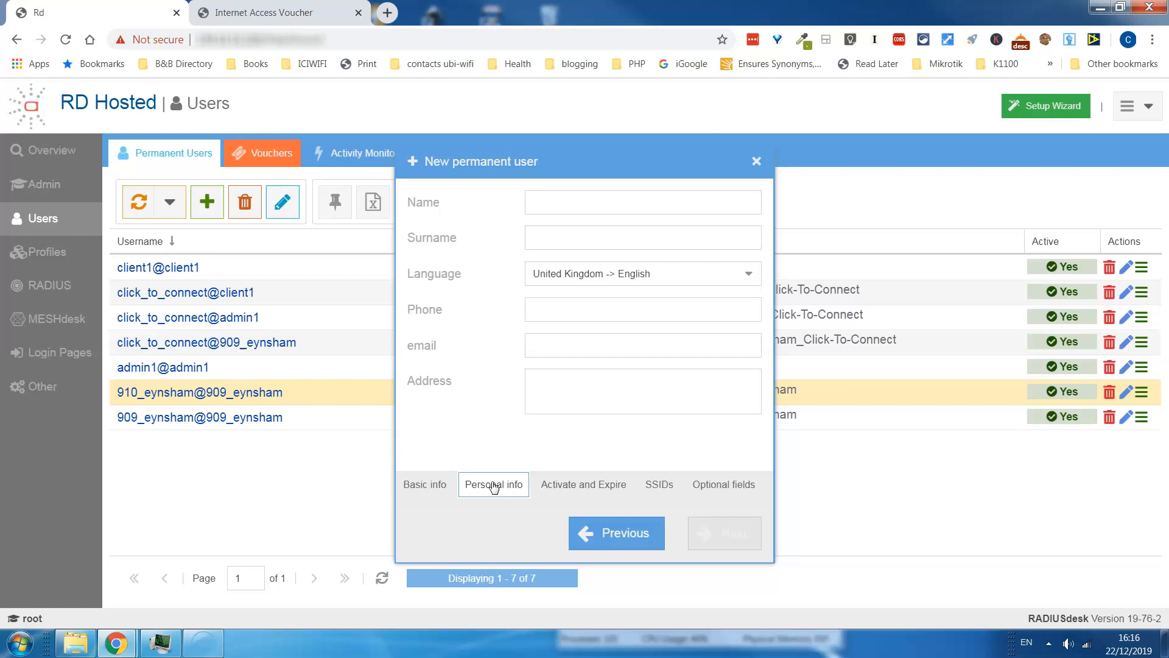
Examine the activation and expiry options by disabling Always active for the new user and enabling it again
left_click(576, 485)
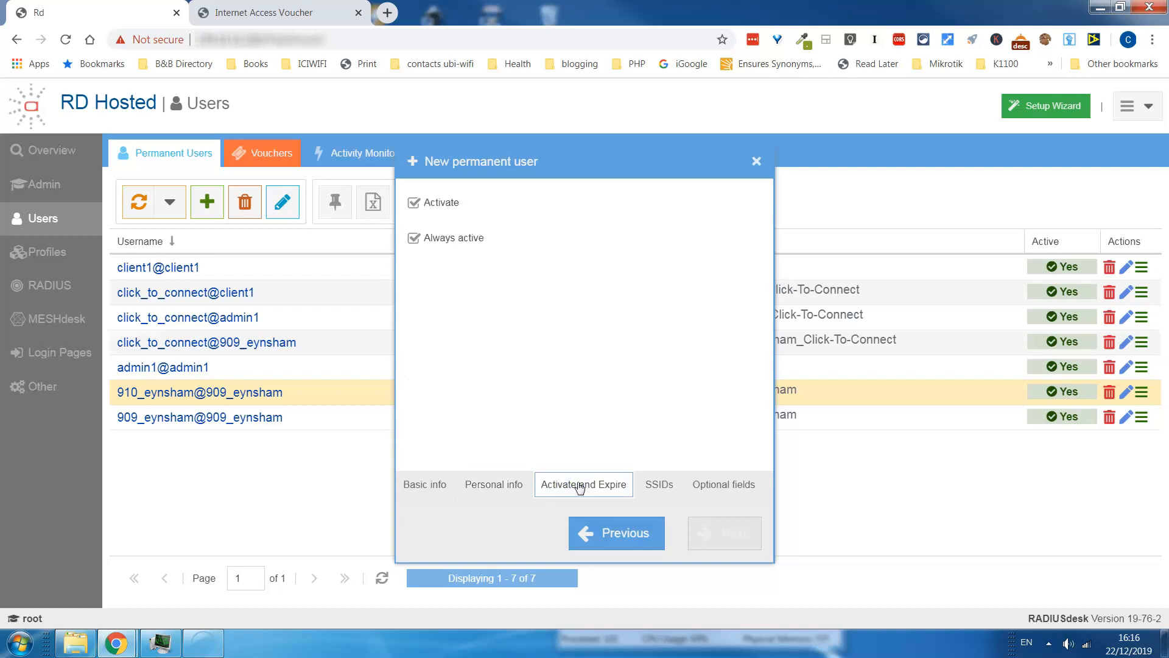
left_click(416, 239)
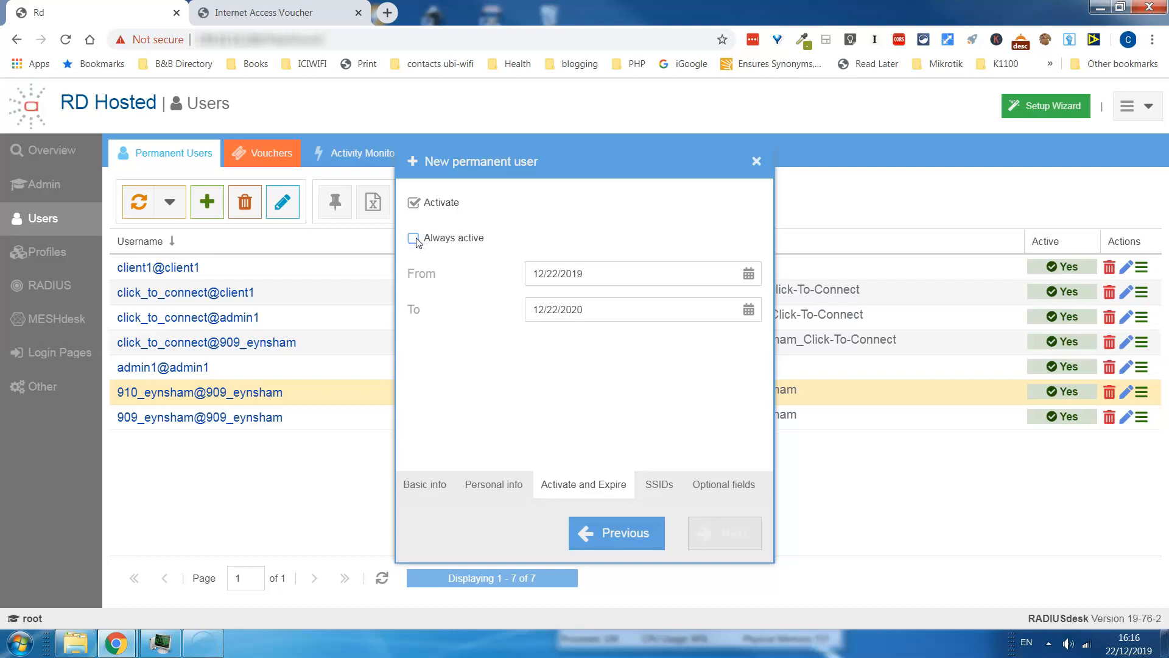
left_click(417, 240)
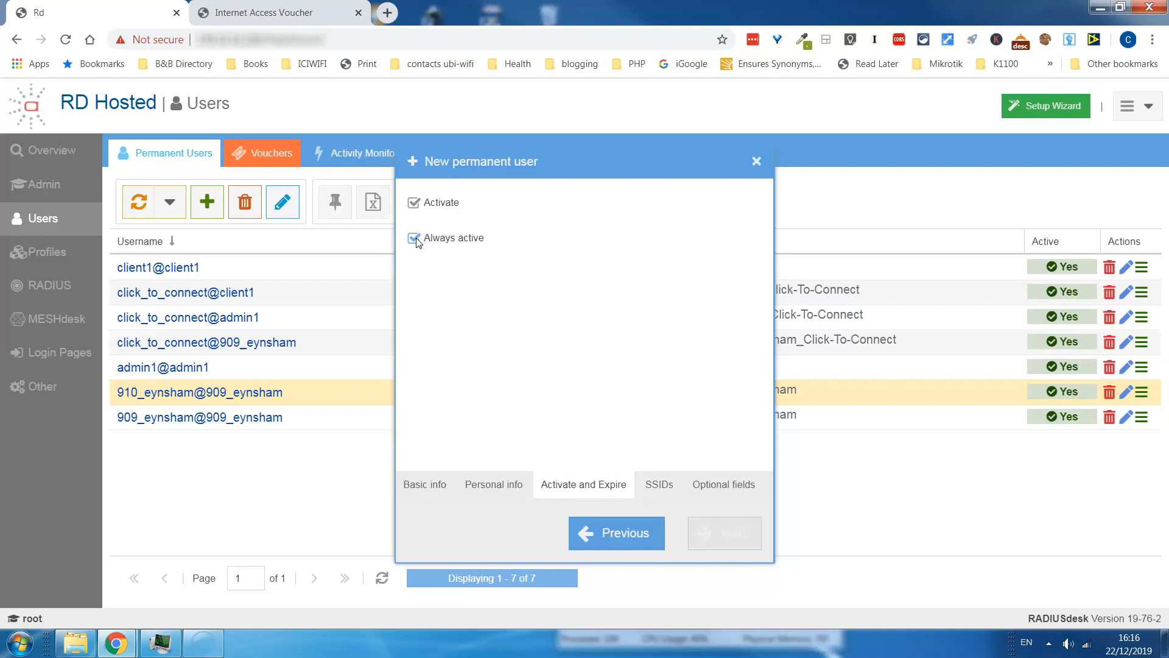
Check the SSID and optional settings, including auto-adding a device after authentication, and close the new user form without saving
left_click(657, 485)
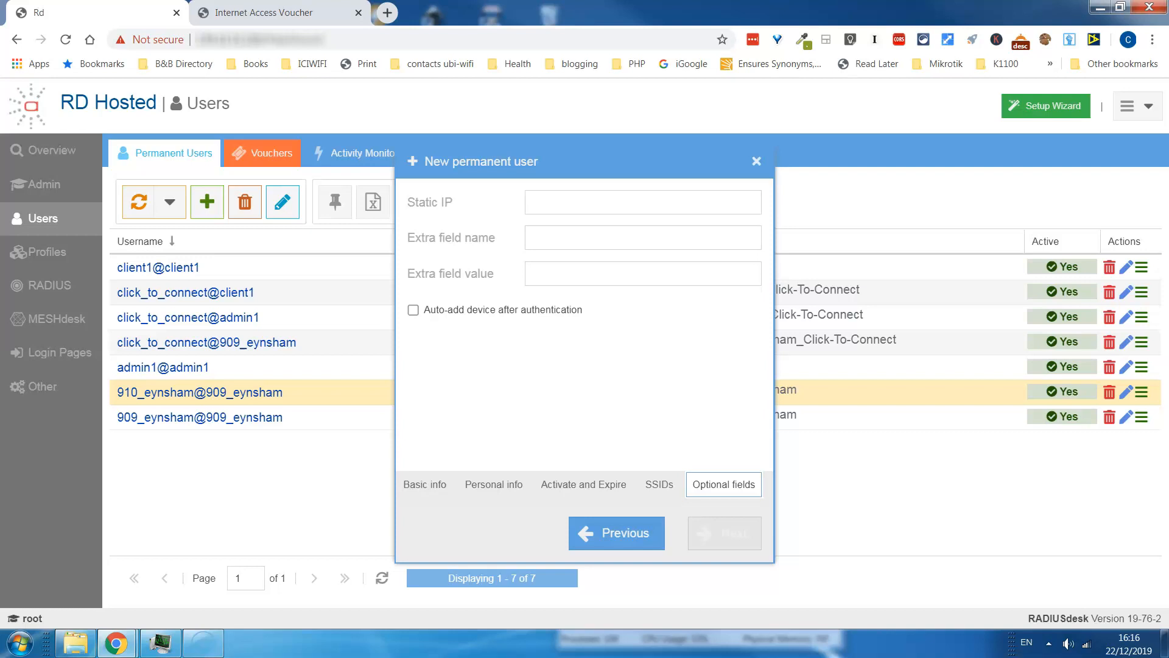
left_click(413, 310)
left_click(414, 311)
left_click(427, 486)
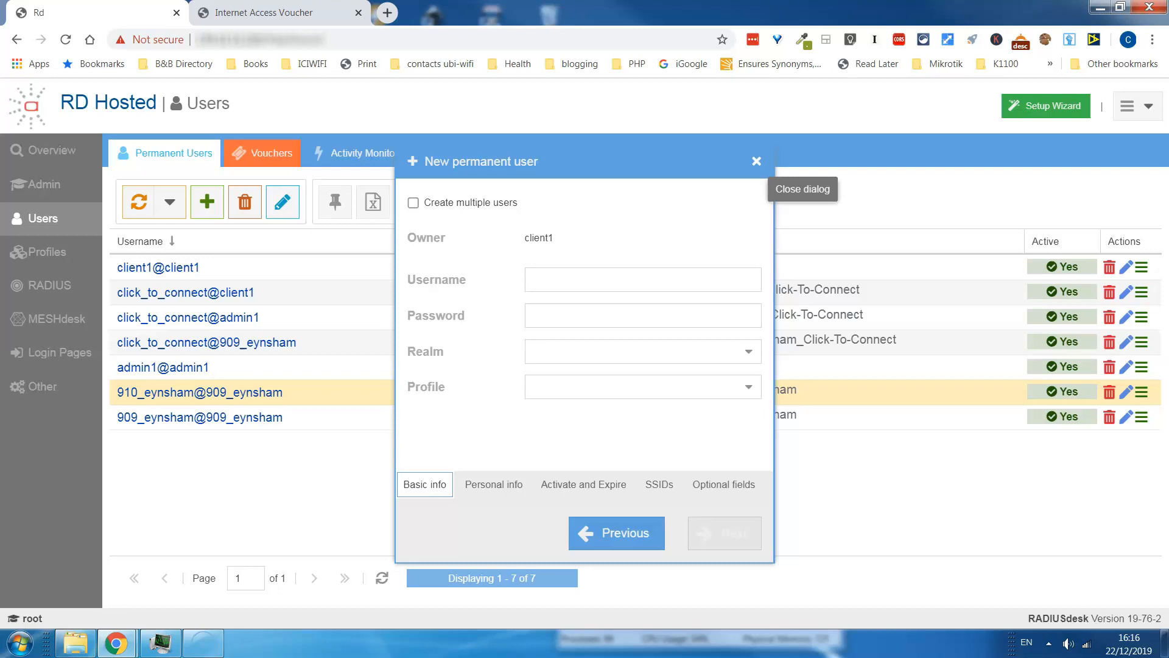
left_click(756, 161)
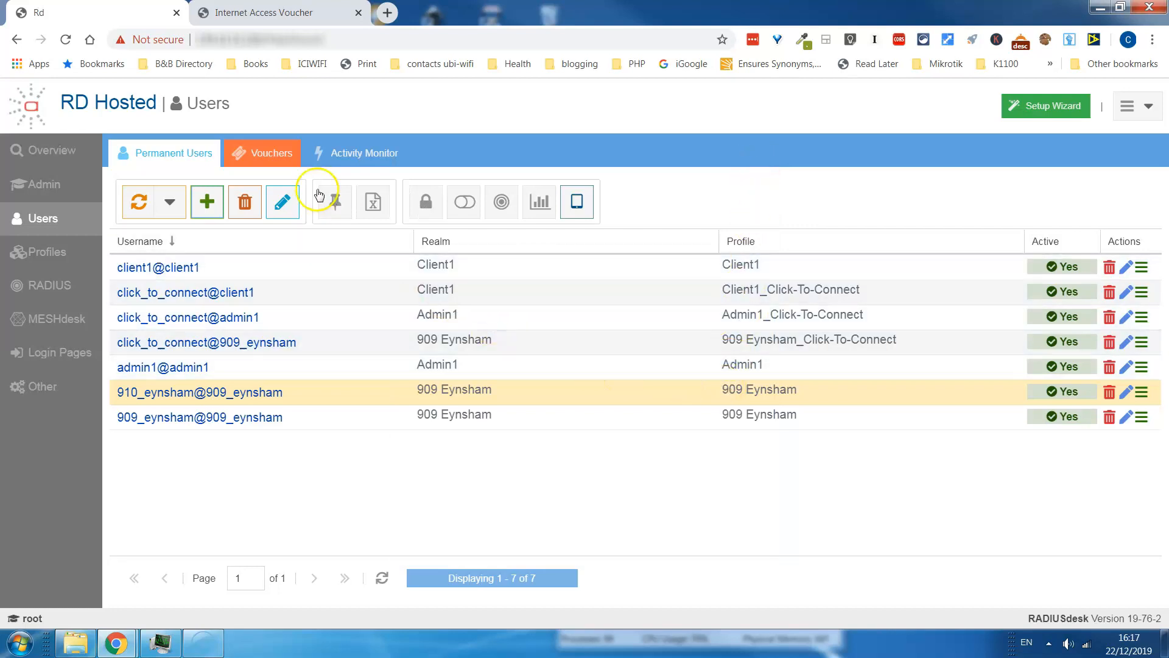
Generate a PDF of the vouchers in the Generic A4 format with the United Kingdom English language
left_click(265, 154)
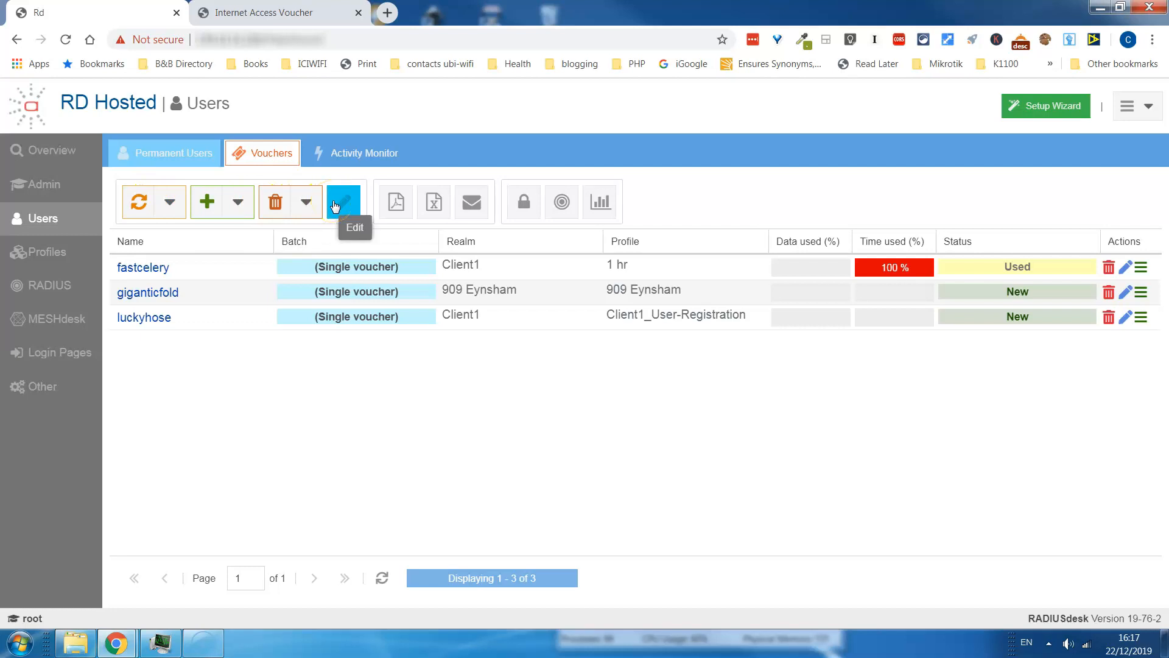
left_click(395, 203)
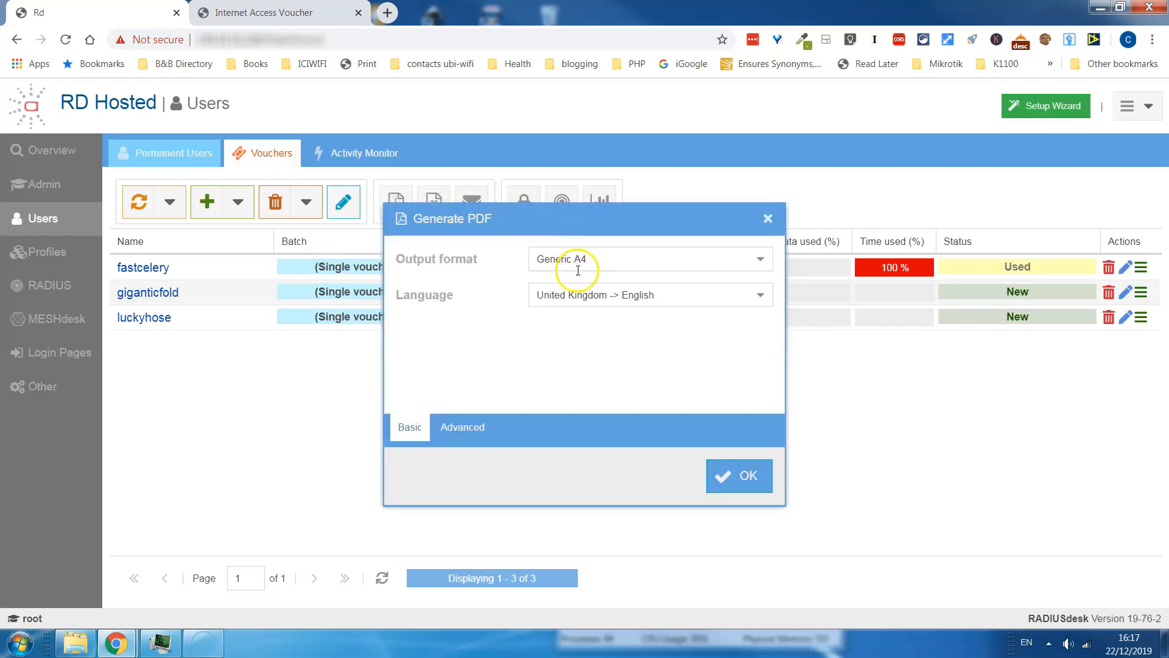
left_click(760, 263)
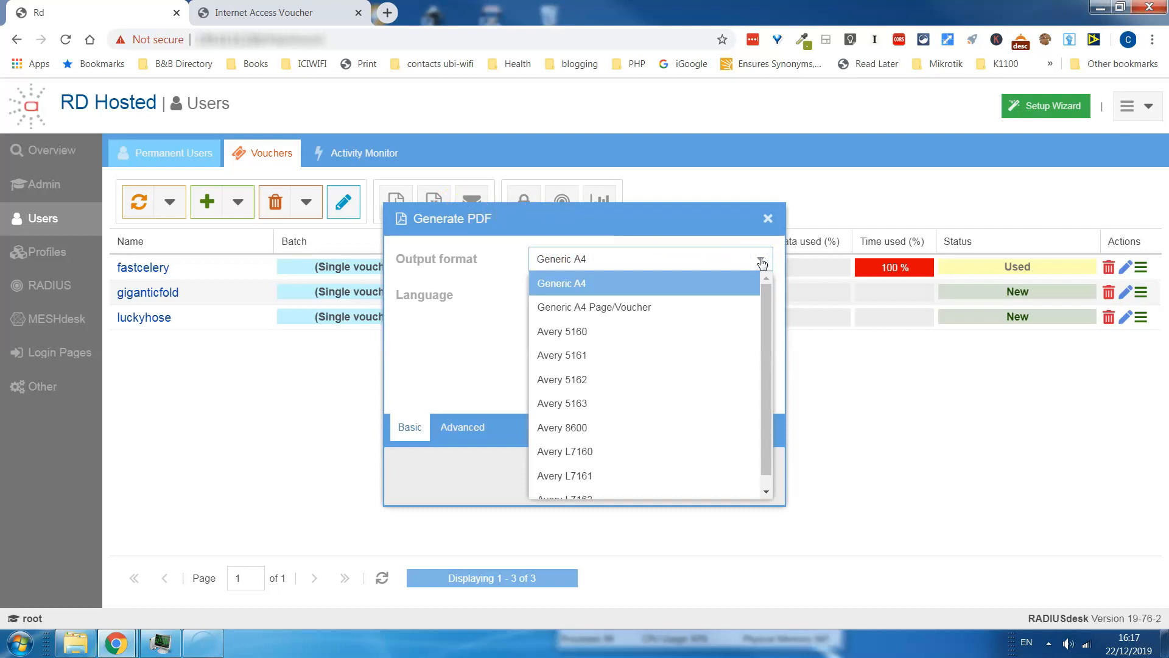
left_click(760, 262)
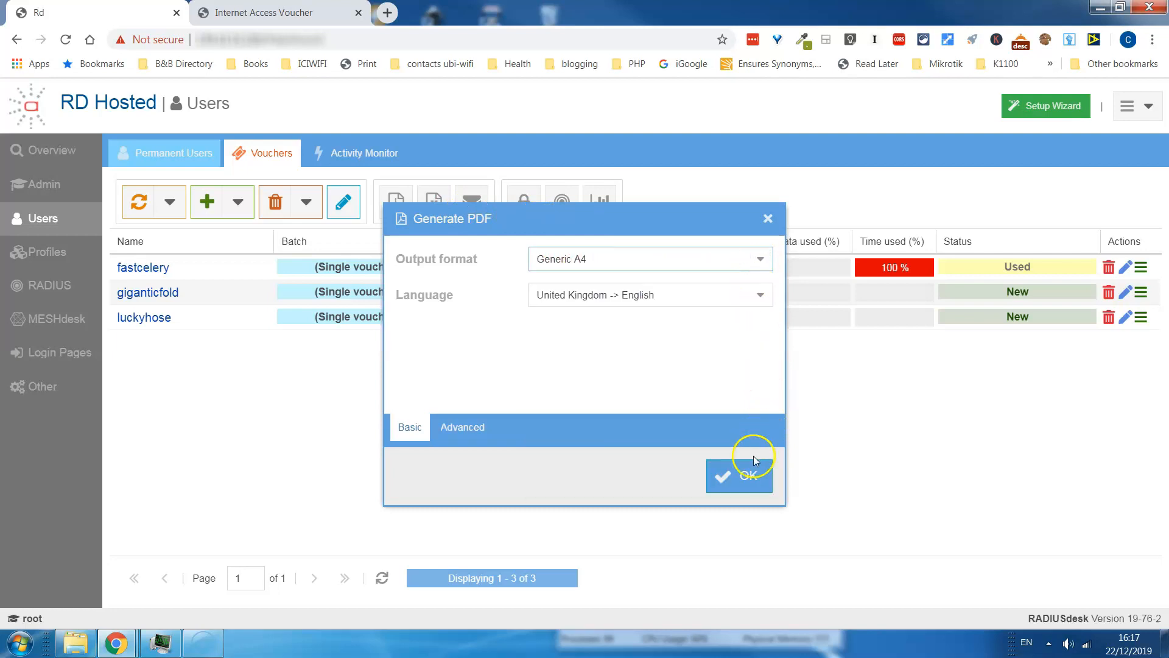
left_click(749, 476)
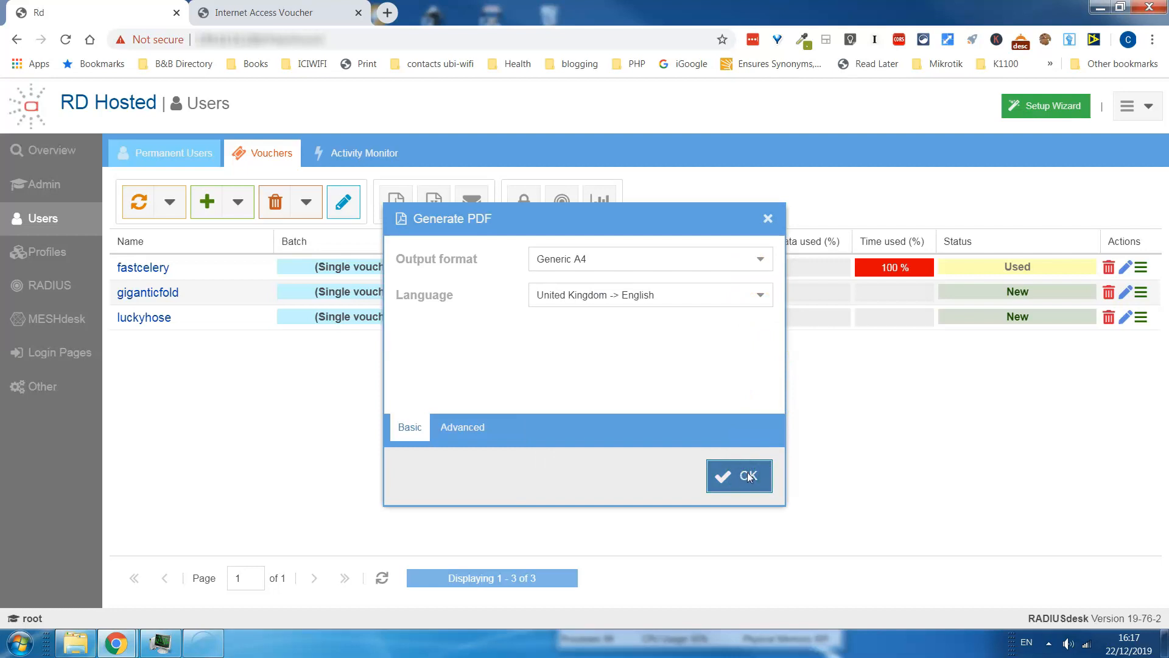
left_click(749, 475)
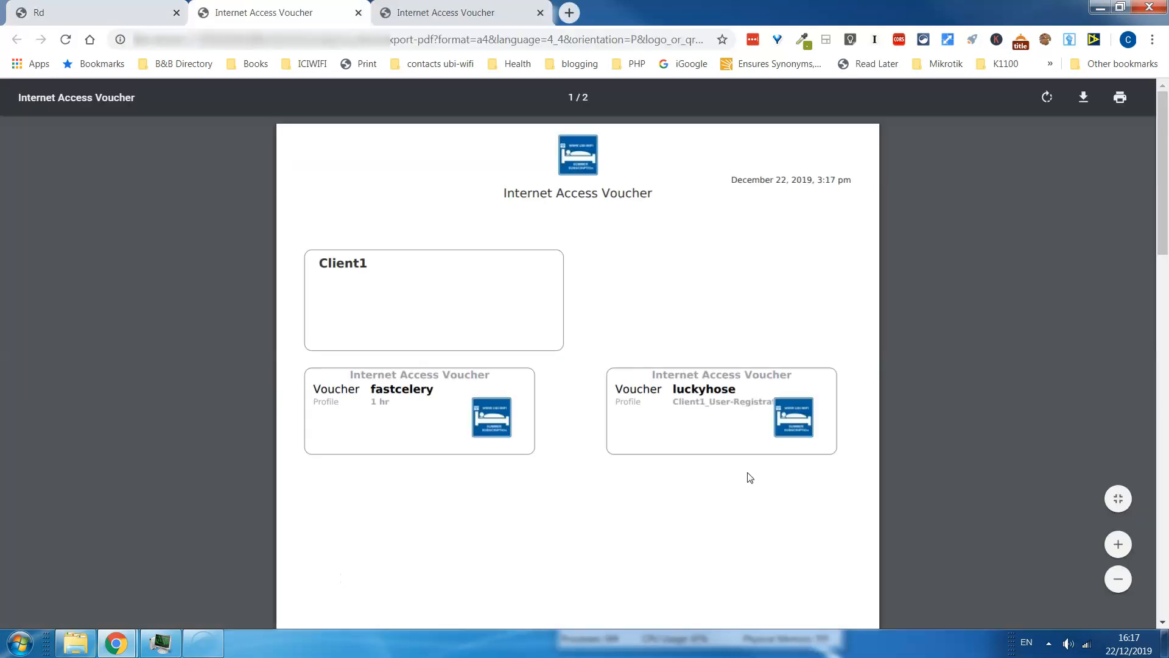
Examine the voucher layout for each realm throughout the generated PDF
left_click(789, 302)
scroll(791, 302, "down", 4)
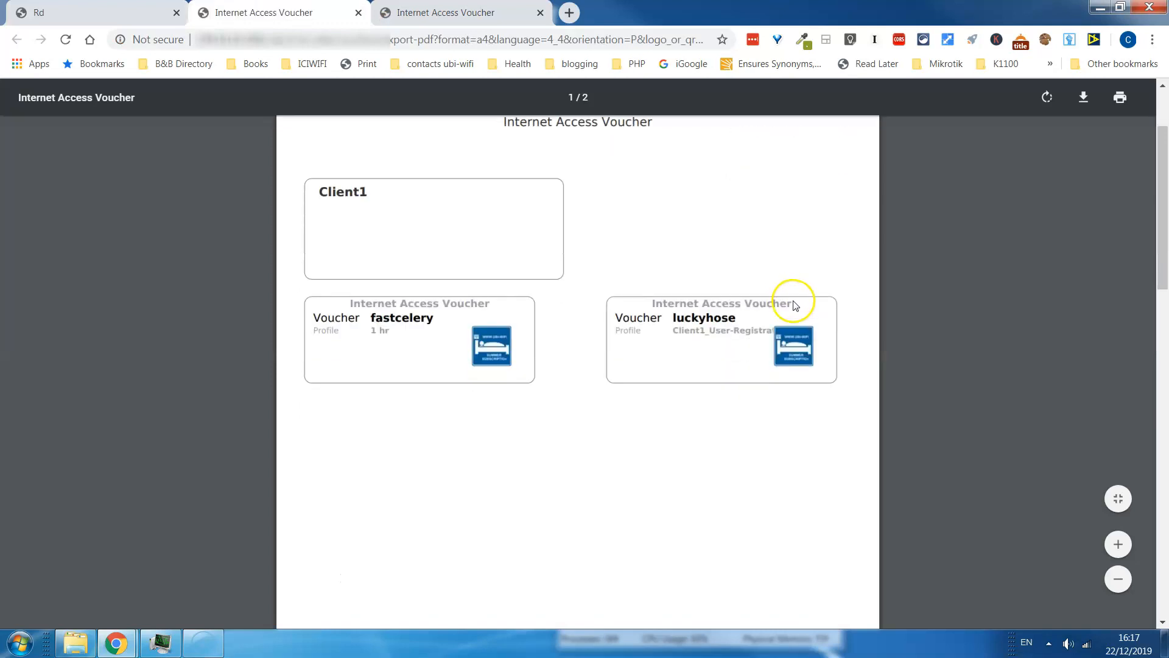
scroll(794, 303, "down", 6)
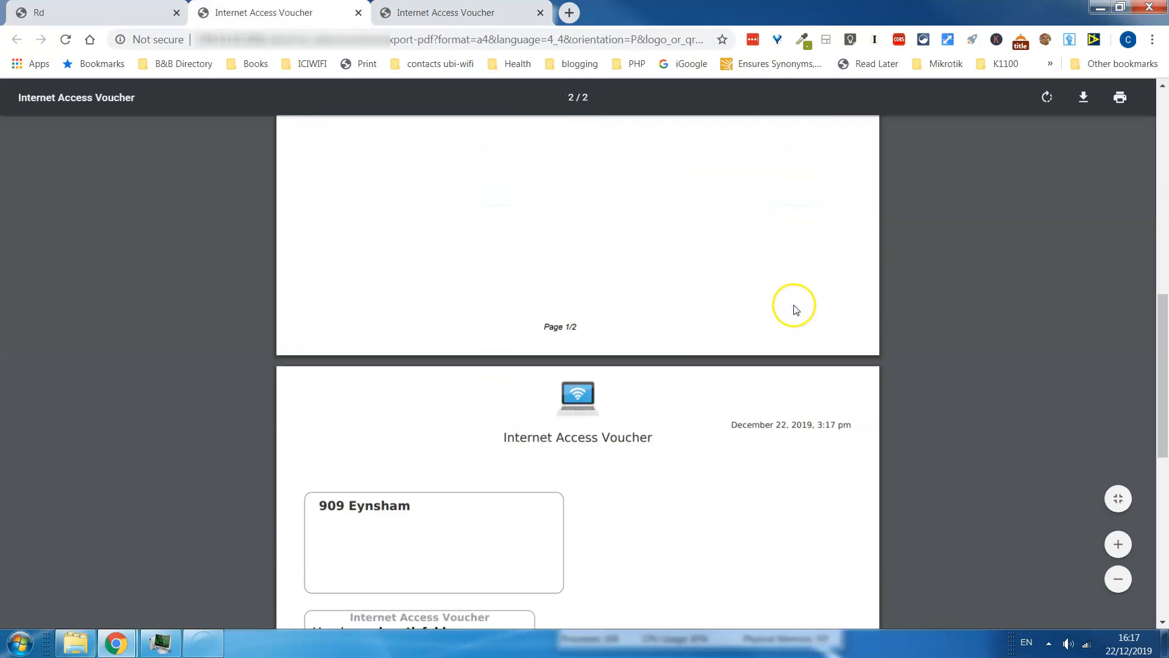
scroll(794, 310, "down", 4)
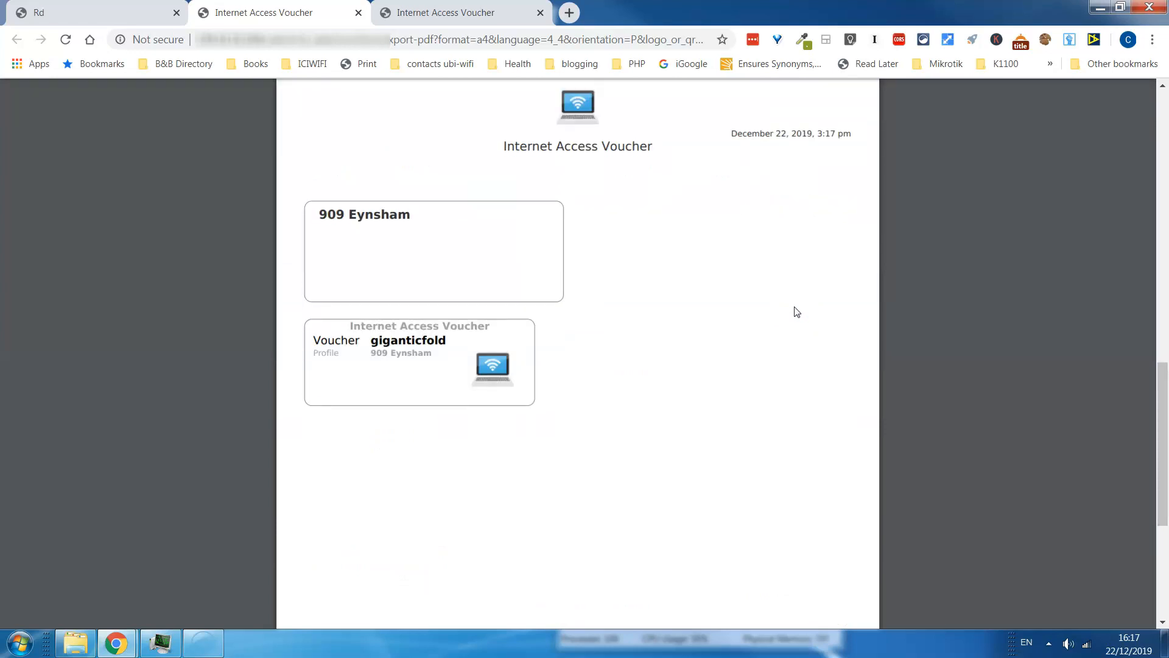
Return to the voucher list and review the email, Test RADIUS and Graphs tools available for vouchers
left_click(110, 18)
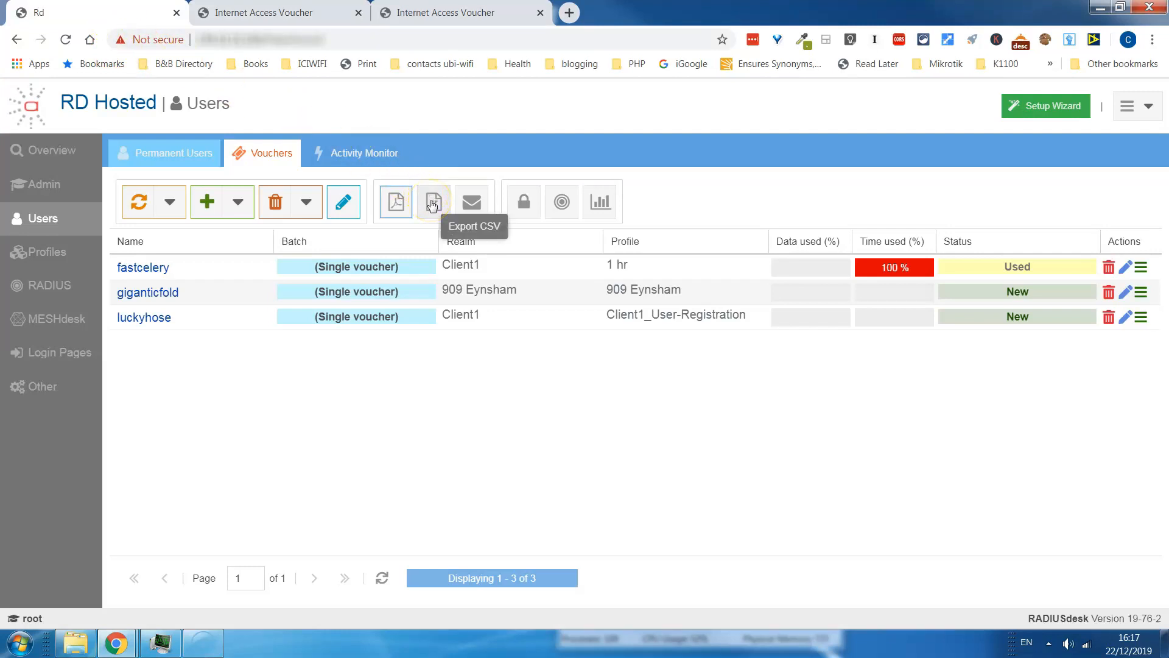
left_click(472, 203)
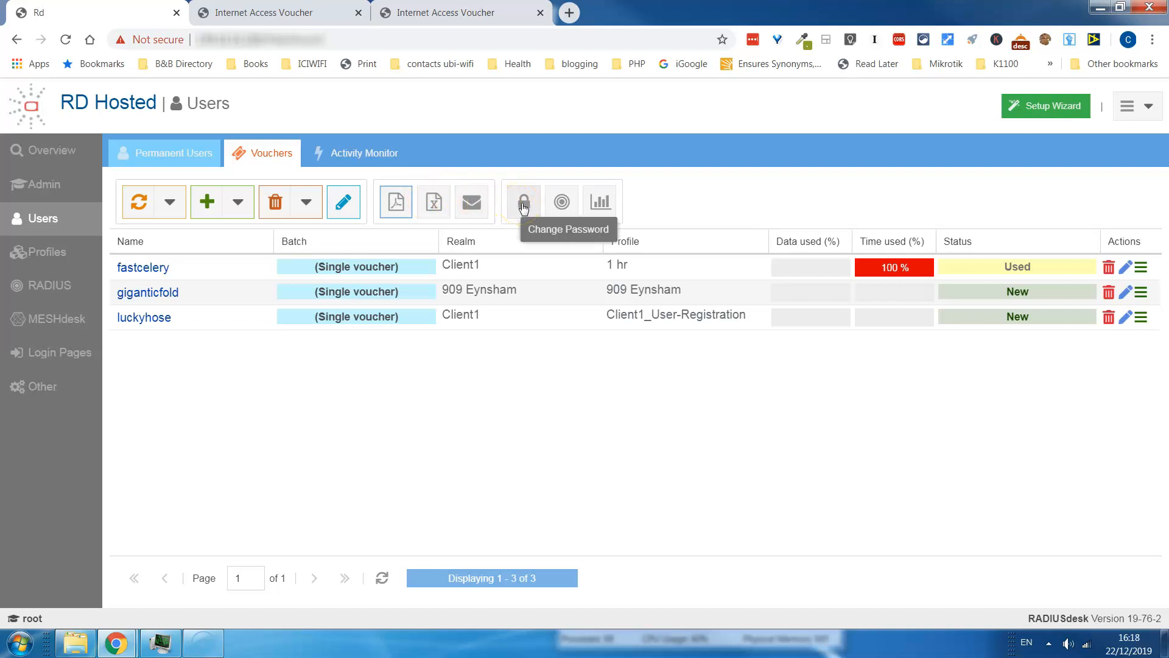
left_click(560, 205)
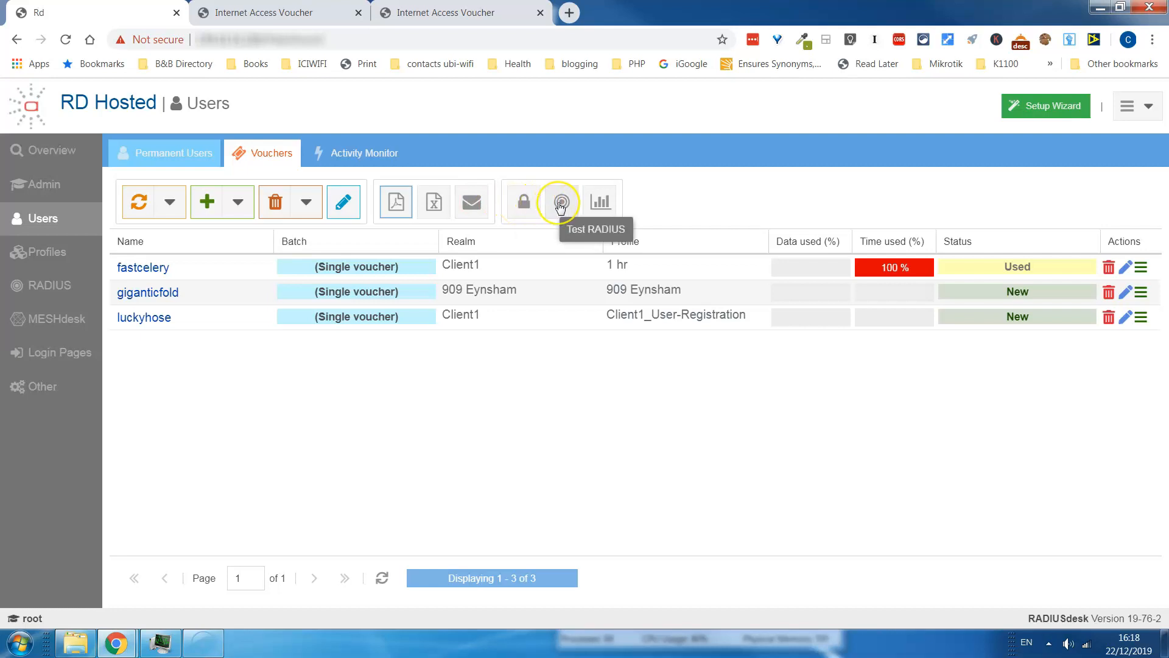
left_click(598, 203)
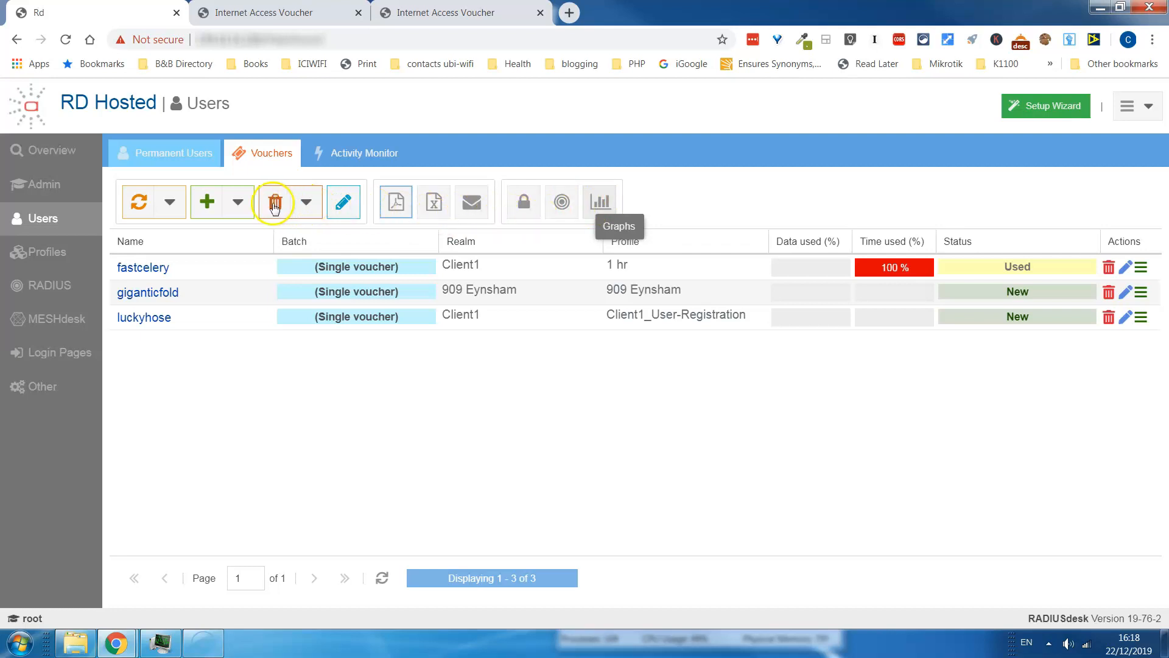
Check the voucher creation types by choosing Username and Password and switching back to Single field
left_click(238, 202)
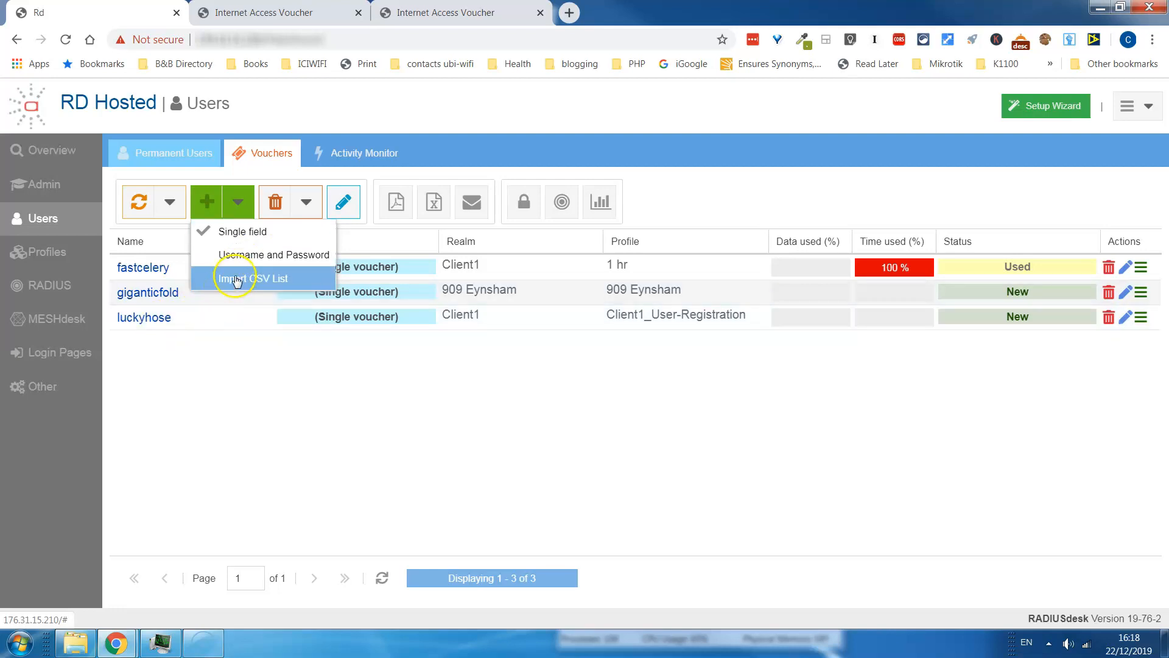
left_click(250, 260)
left_click(251, 260)
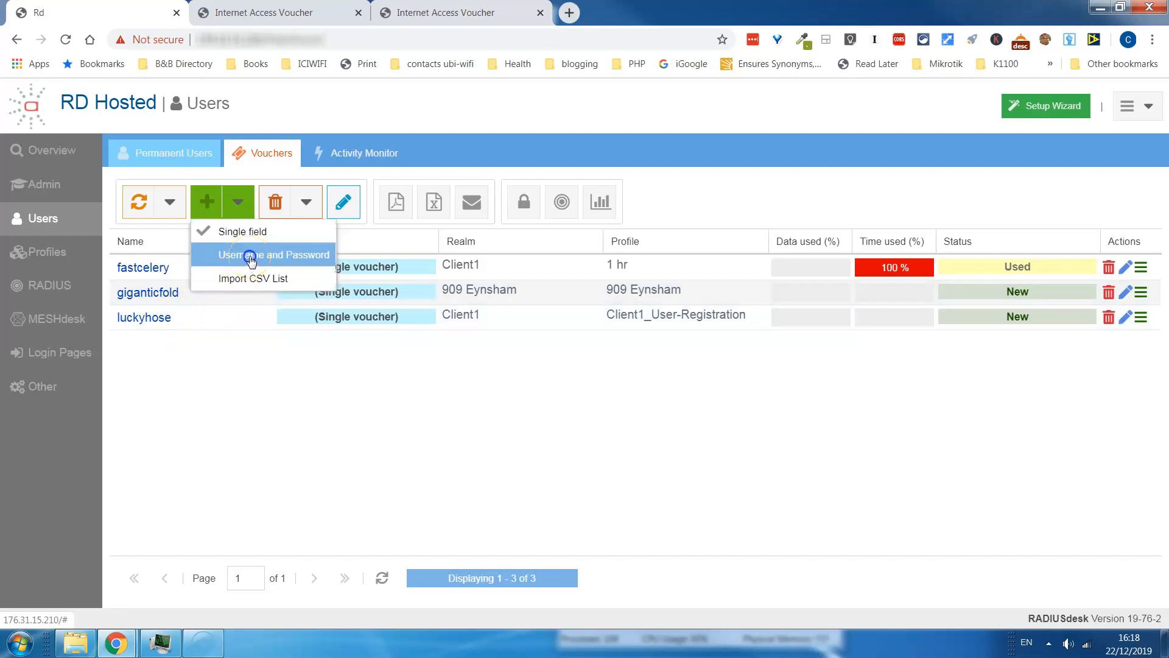
left_click(236, 202)
left_click(230, 232)
Start a new single-field voucher with client1 under admin1 as its owner
left_click(207, 205)
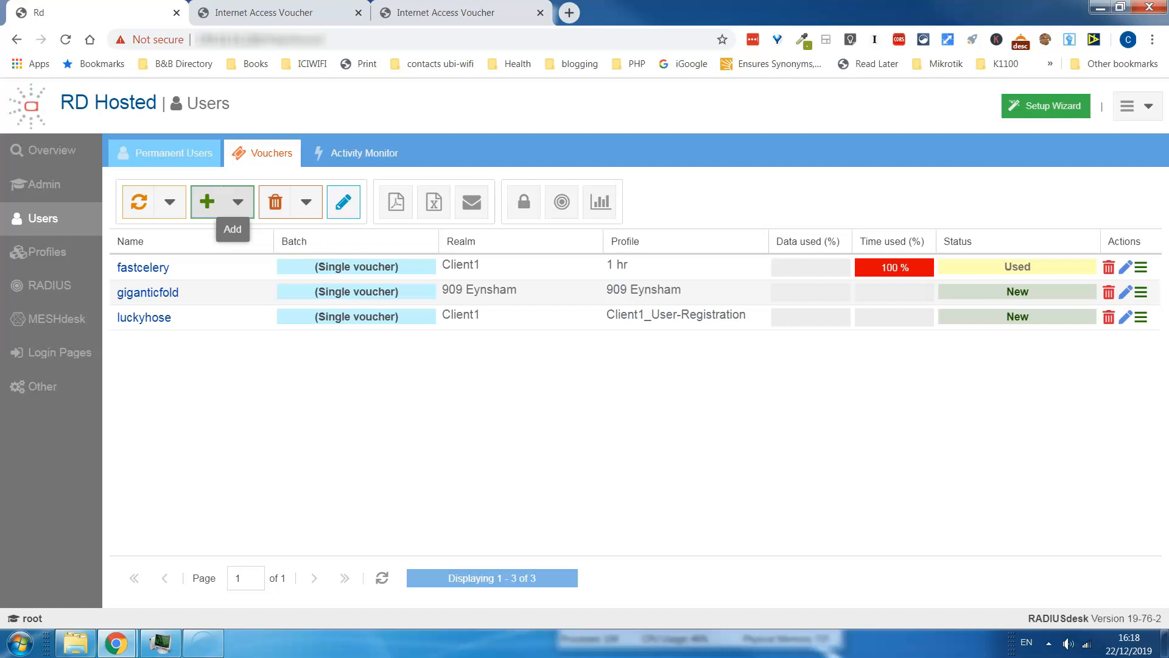
left_click(207, 204)
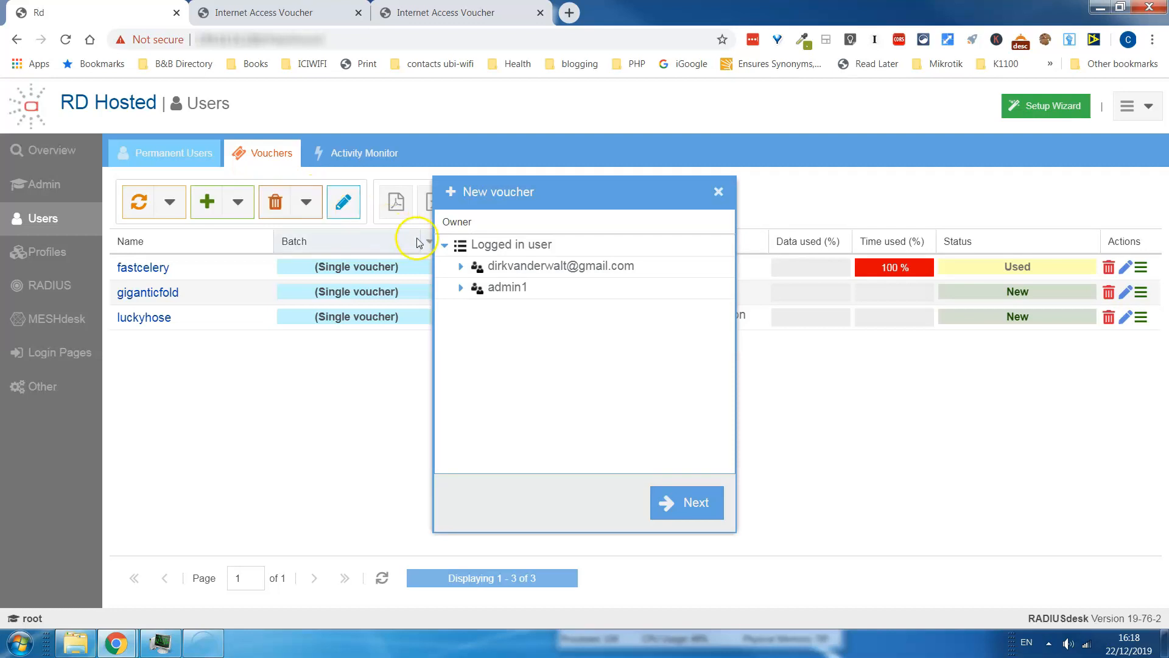
left_click(459, 289)
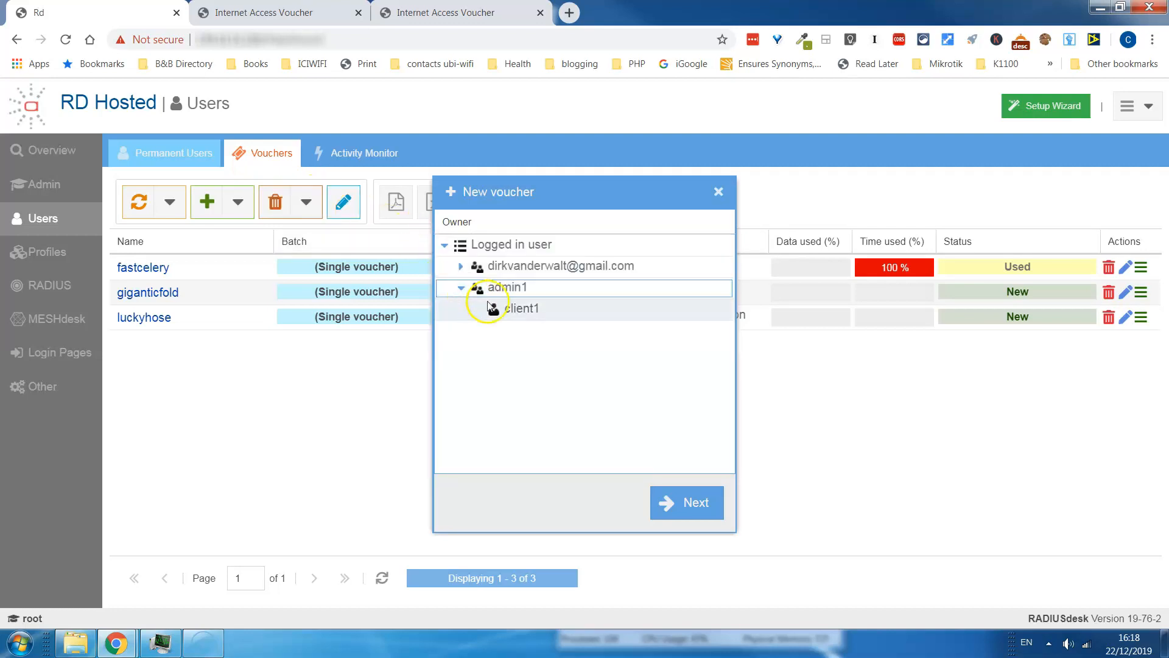
left_click(513, 311)
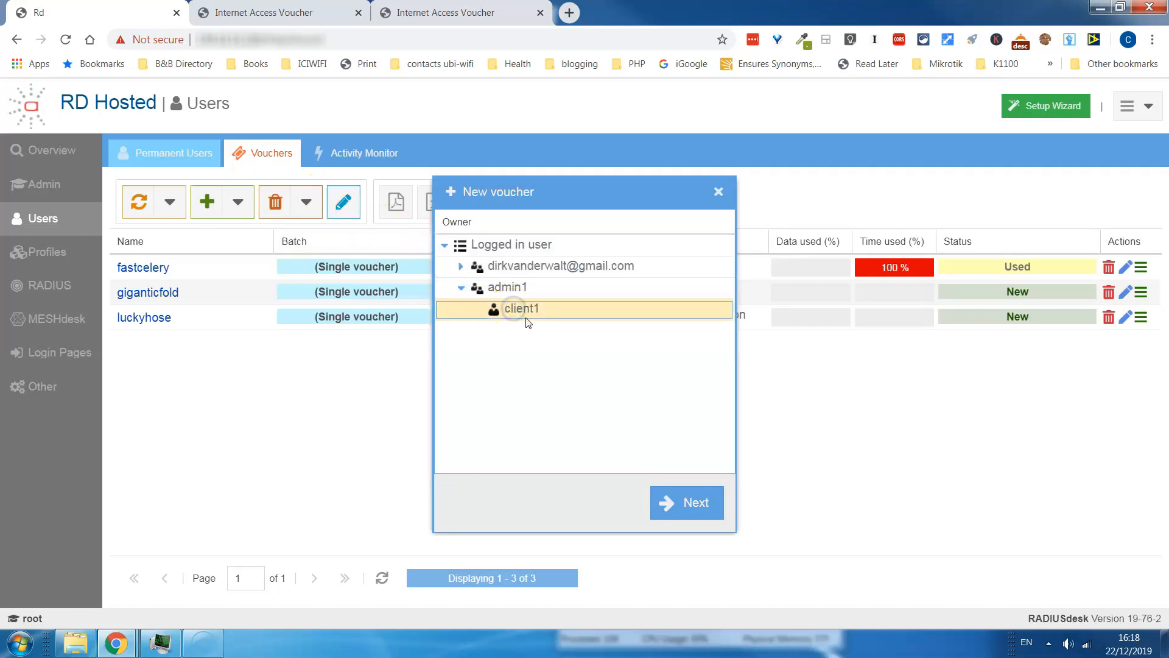
left_click(690, 503)
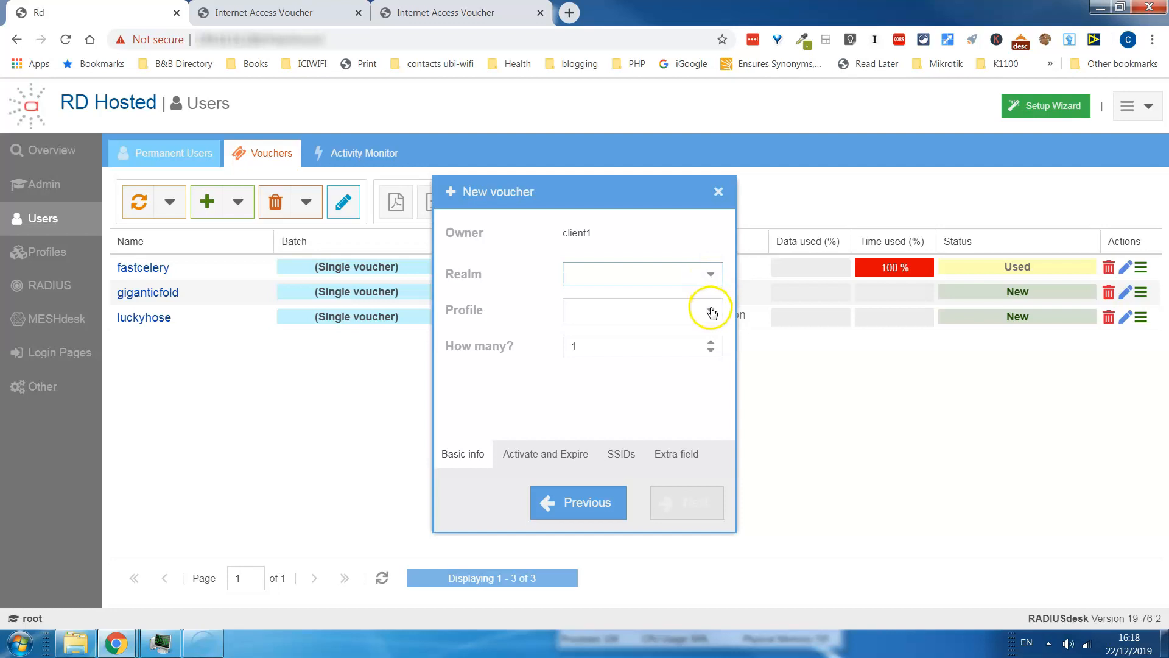
Set the number of vouchers to 100 and go to the batch name field
left_click(595, 344)
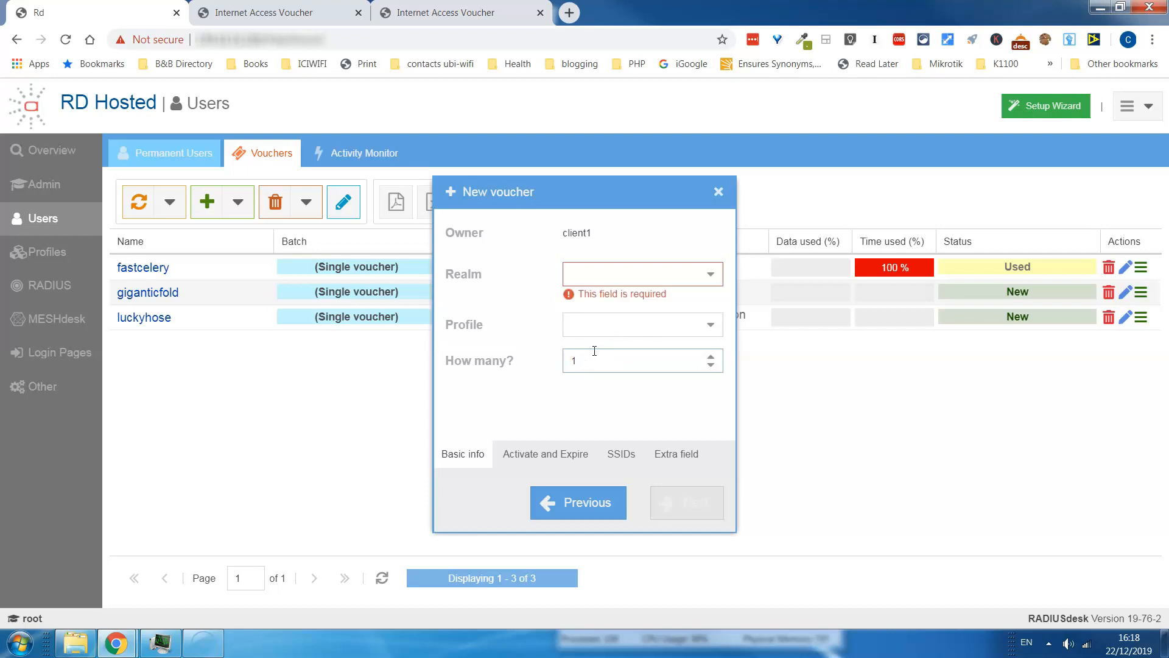
type("00")
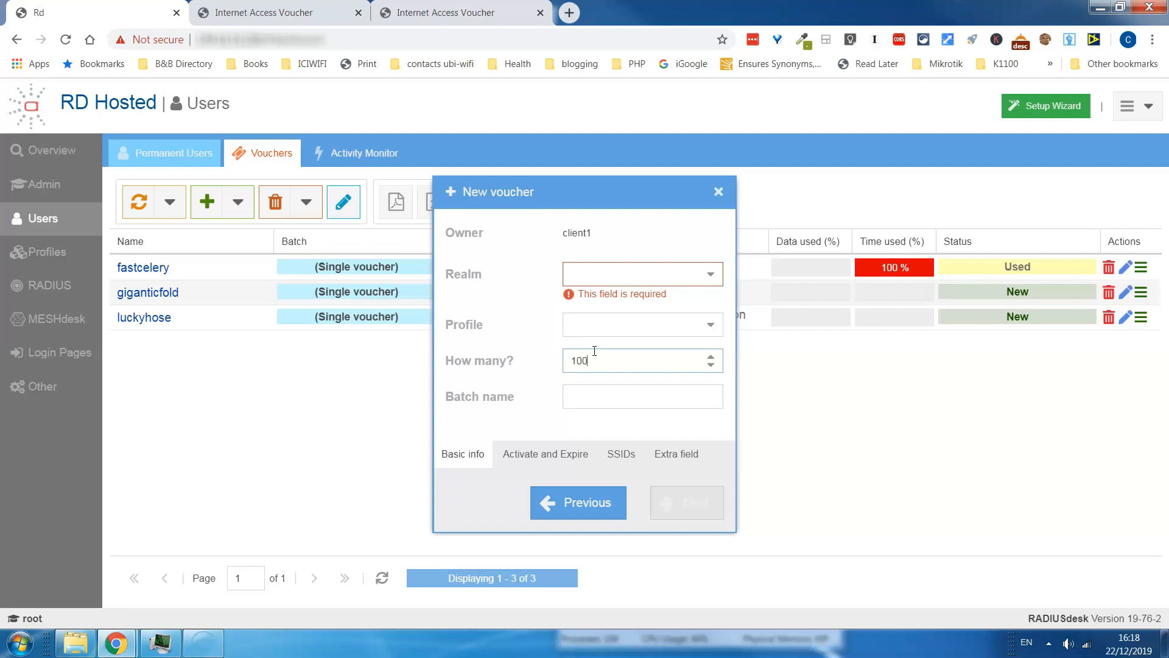
left_click(593, 357)
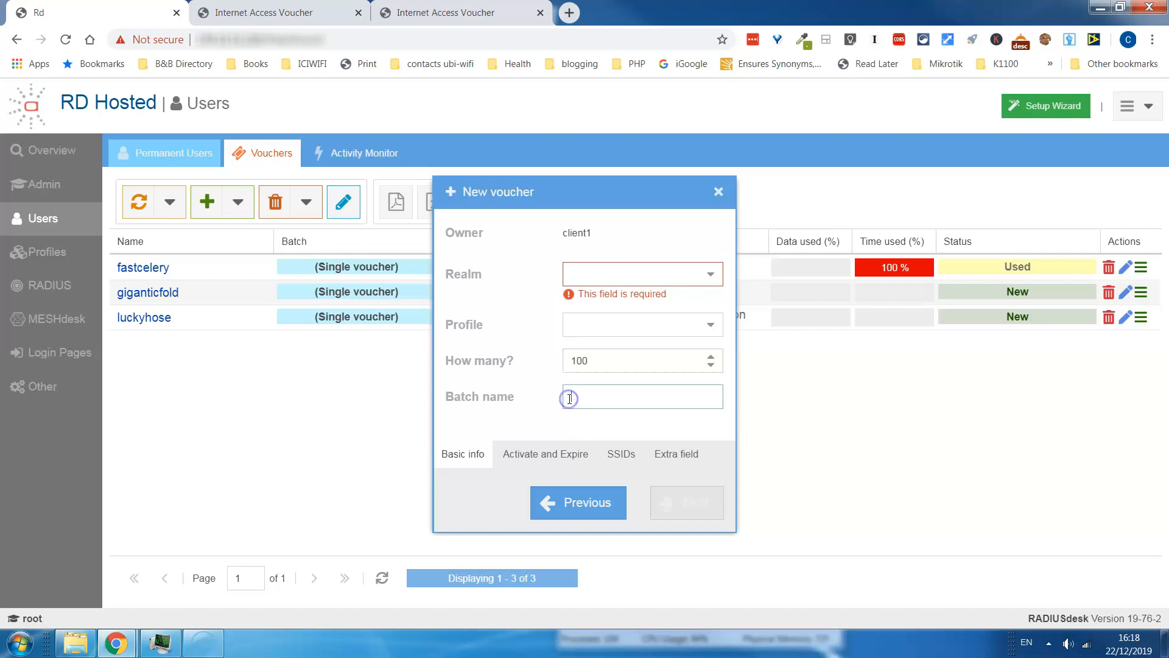
Enable activation upon first login with 7 days available for the vouchers, and disable Never expire
left_click(564, 456)
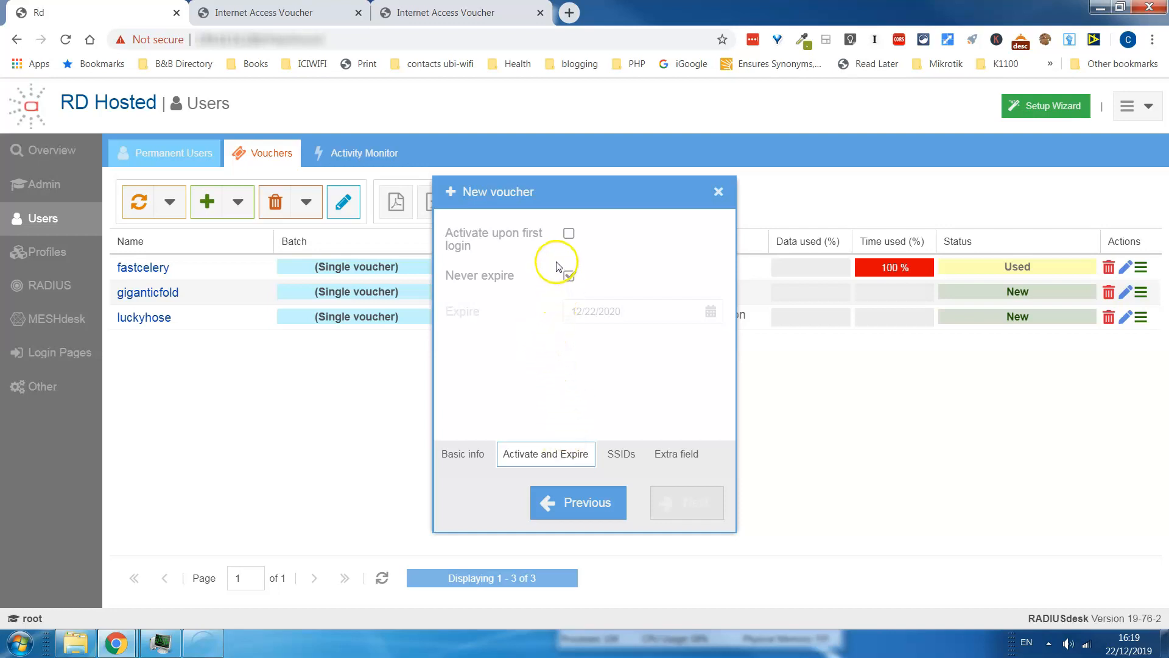
left_click(570, 235)
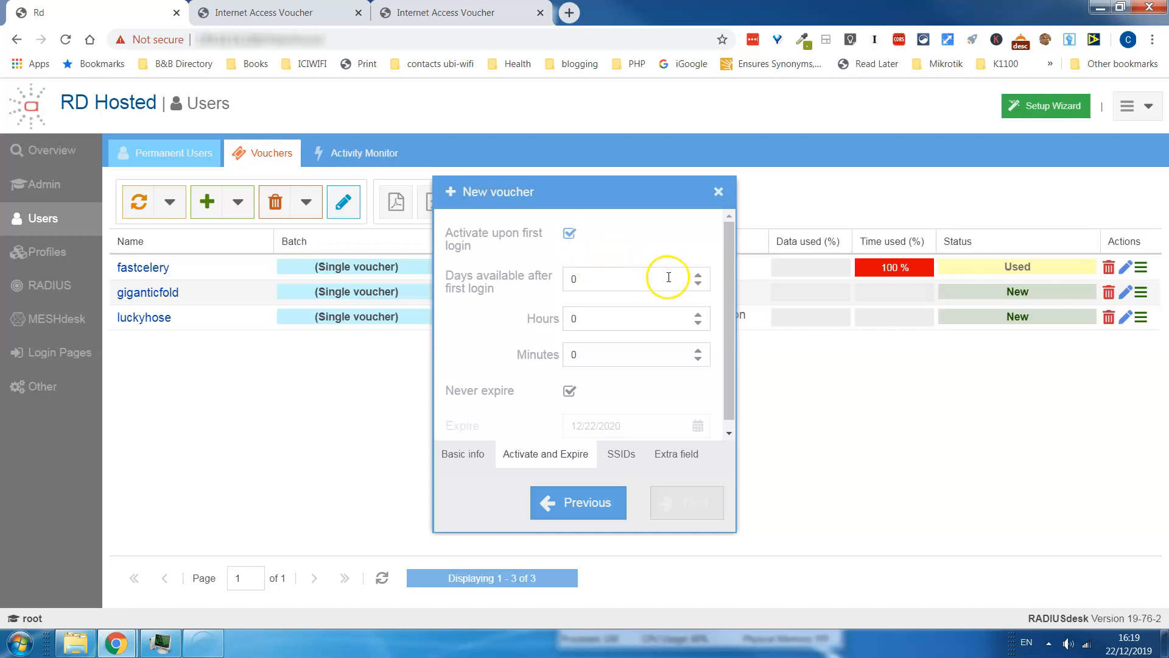
double_click(572, 278)
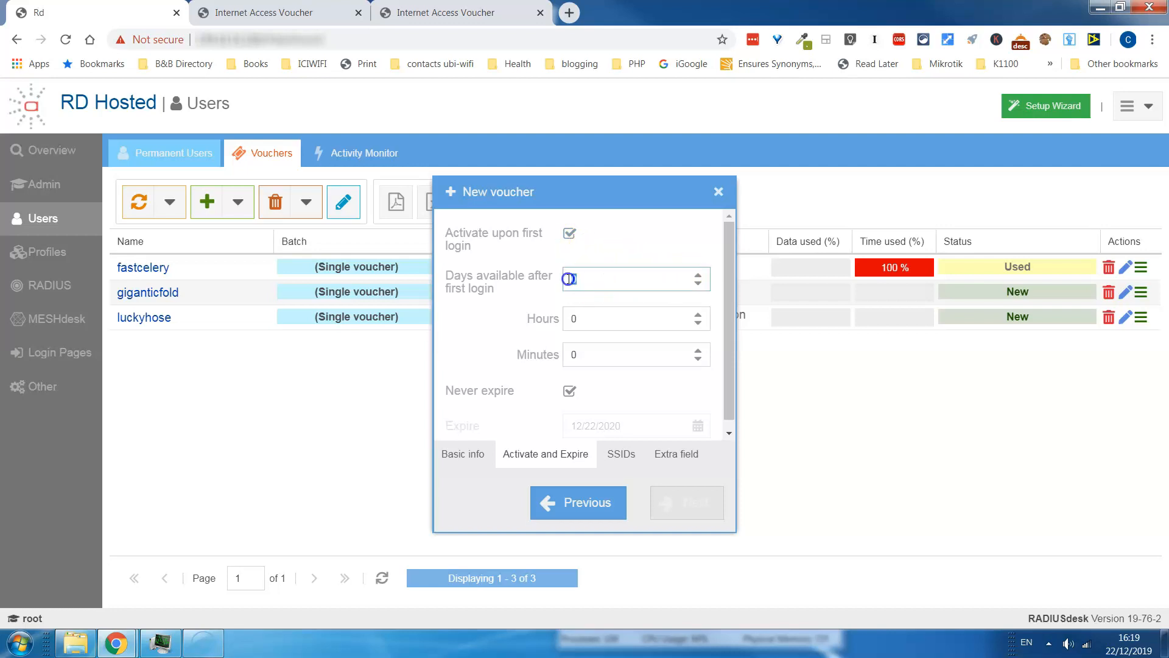
type("7")
left_click(569, 391)
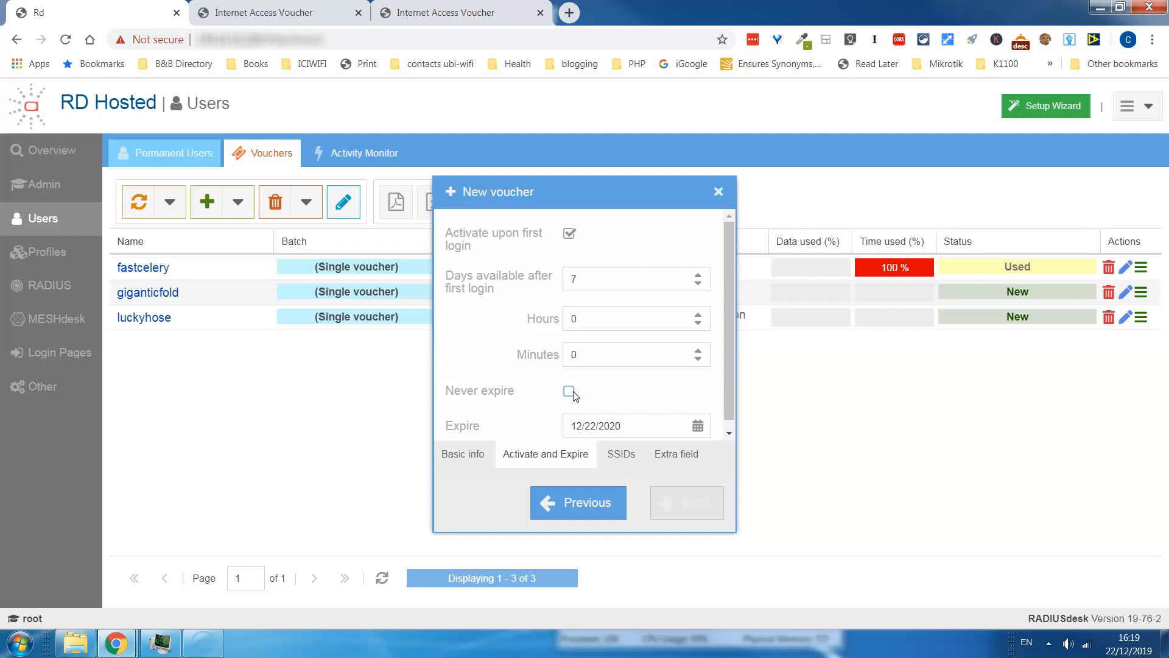
Check the SSID restriction and extra field options, and close the new voucher form without saving
left_click(619, 454)
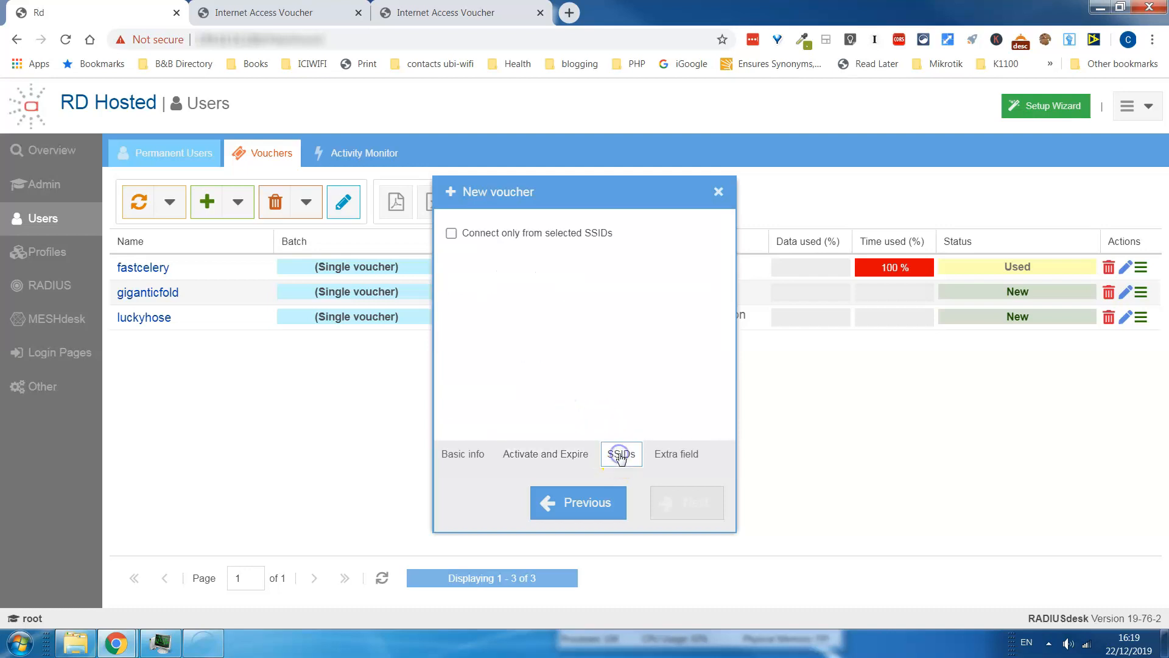
left_click(673, 456)
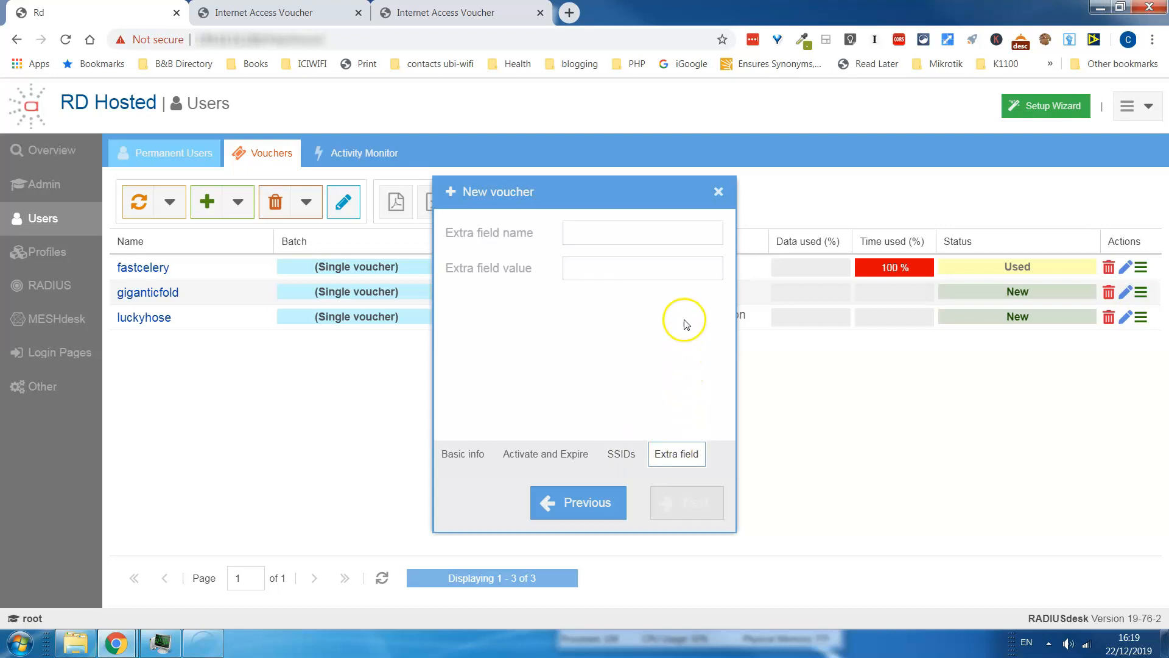
left_click(718, 193)
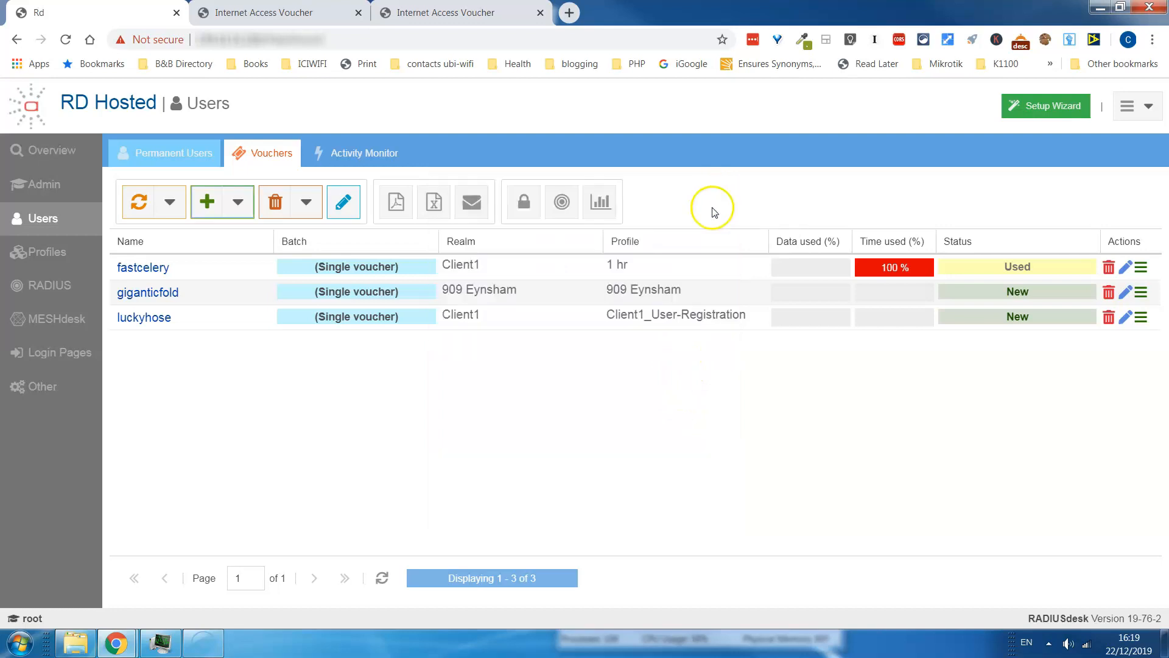
Review the authentication data in the Activity Monitor and return to the accounting data
left_click(351, 157)
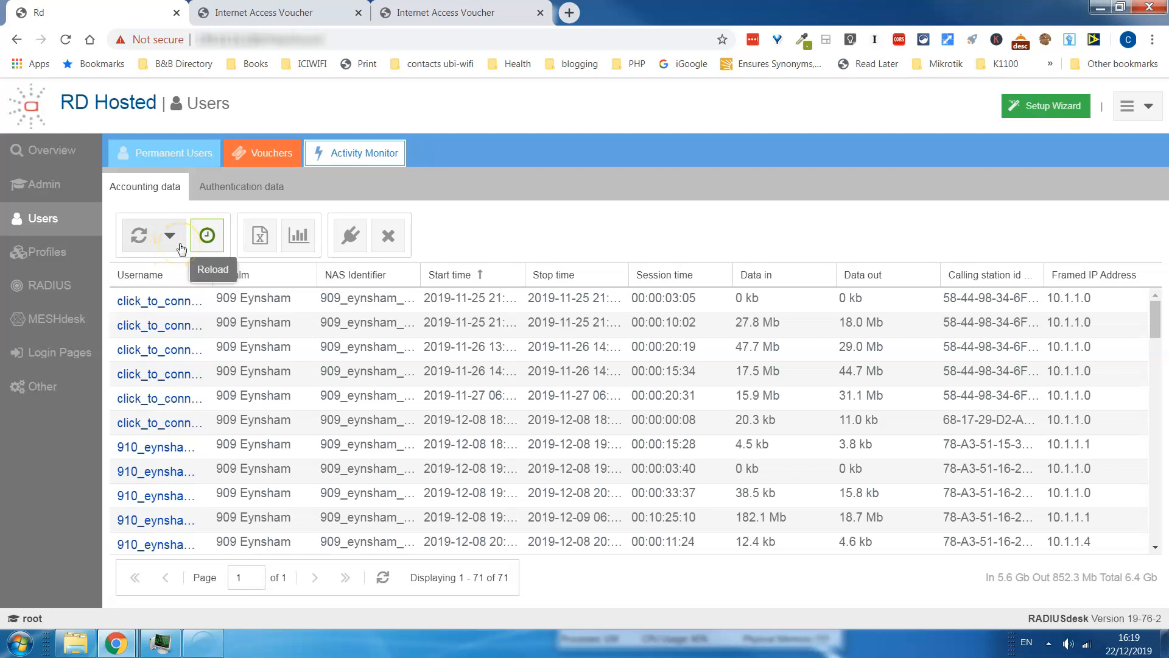
left_click(242, 187)
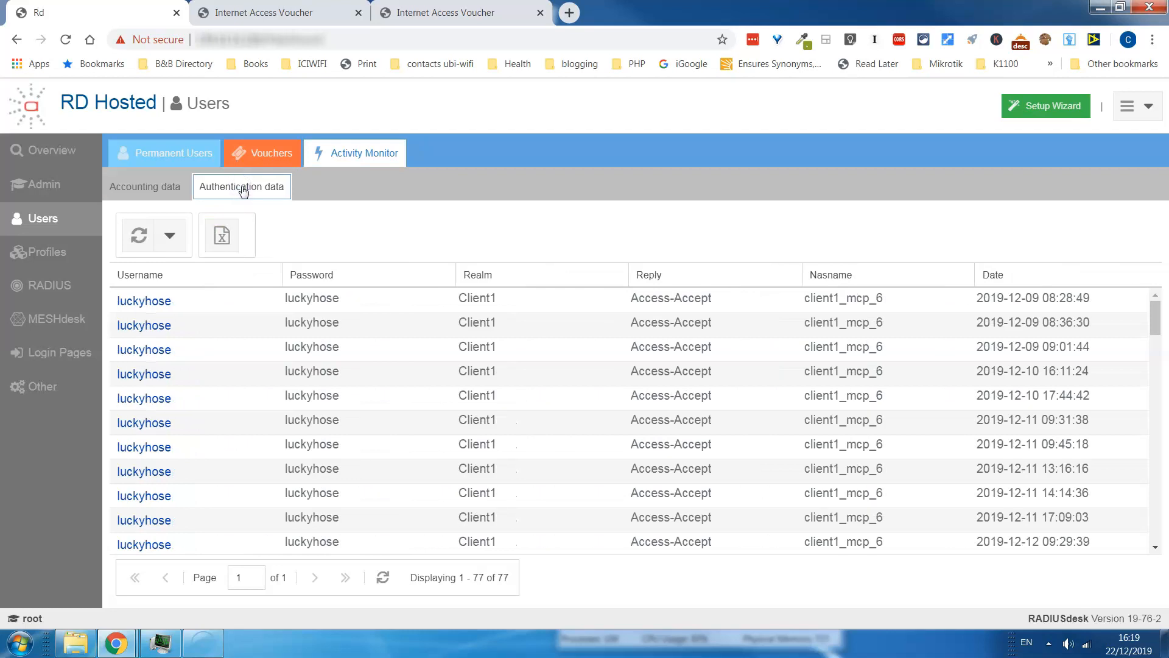
left_click(157, 192)
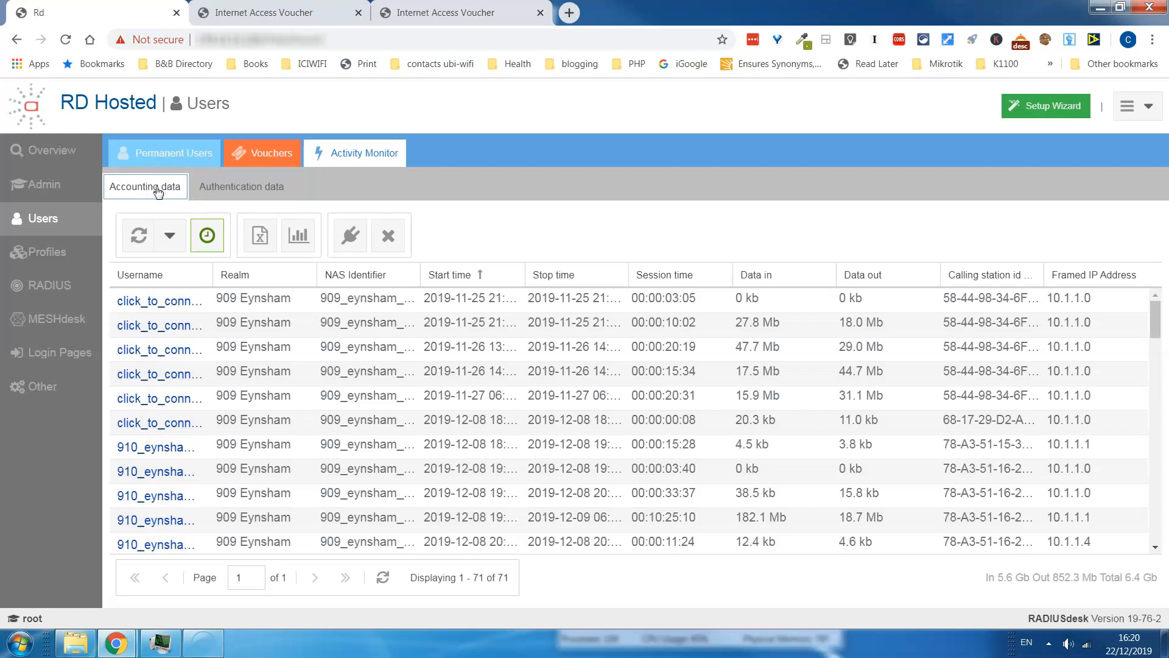
Filter the accounting data for usernames containing 910, and clear the filter again
left_click(203, 279)
mouse_move(243, 379)
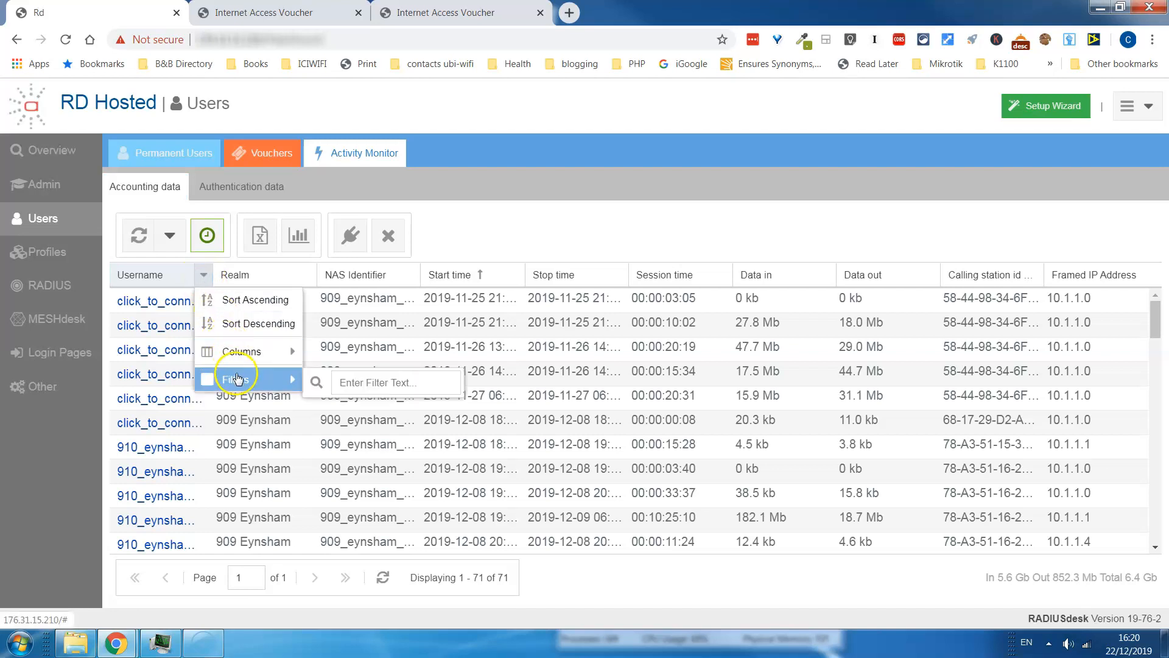
left_click(356, 381)
type("910")
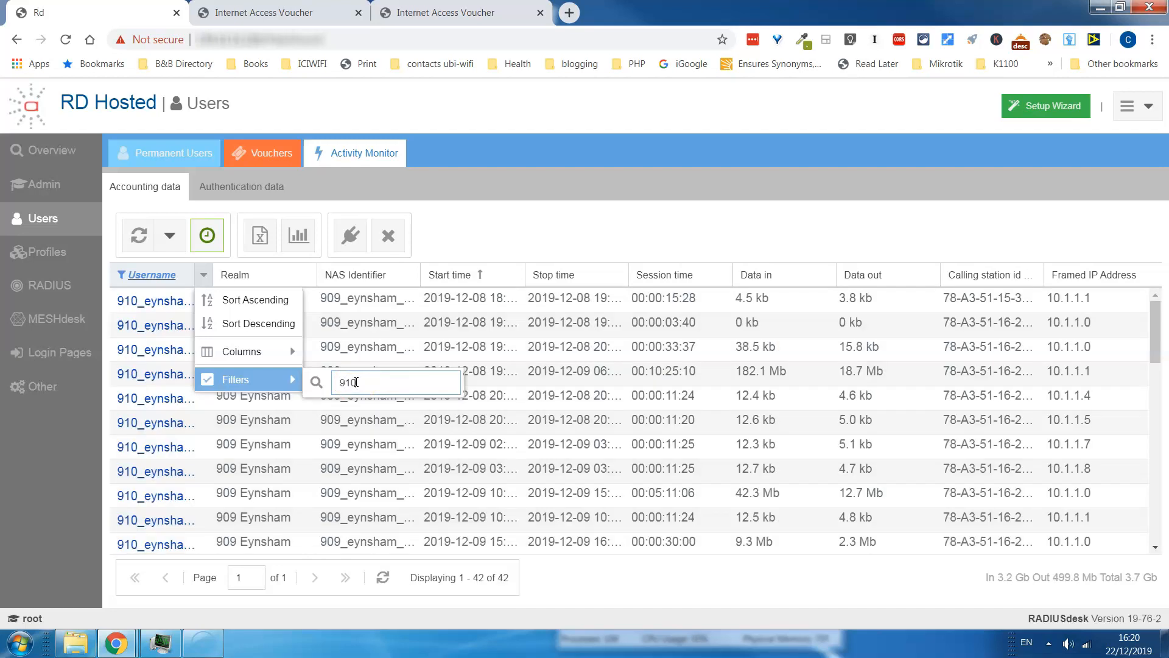
double_click(340, 383)
key("BackSpace")
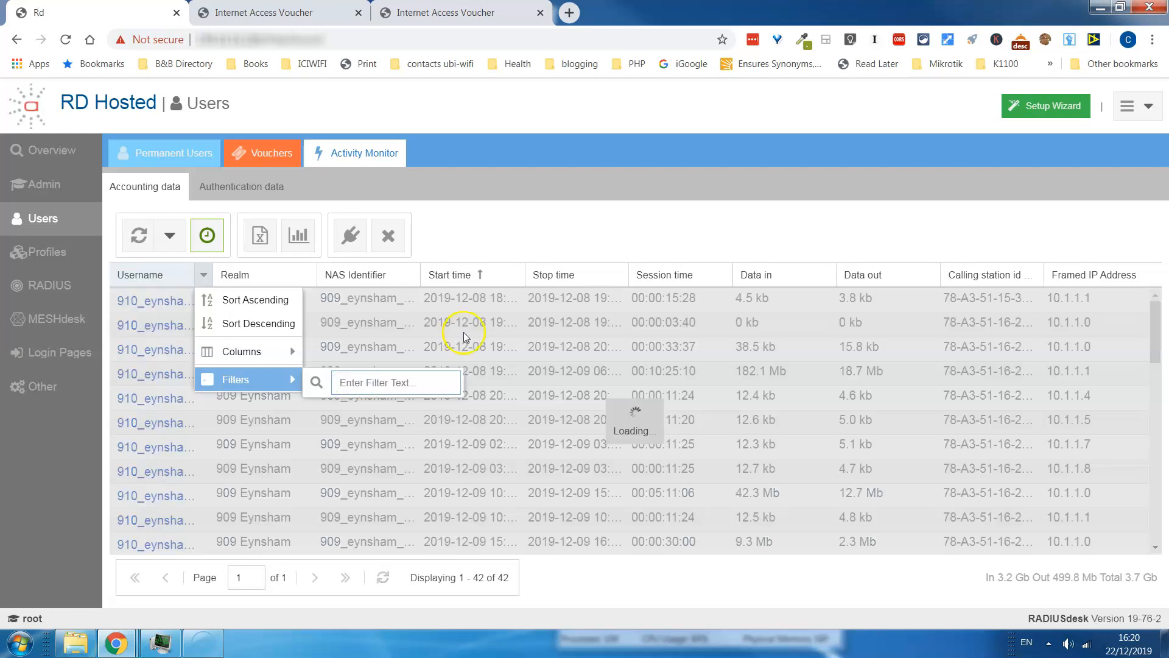
Examine the before, after and on date filters for Start time, and check the Close session tool
left_click(515, 275)
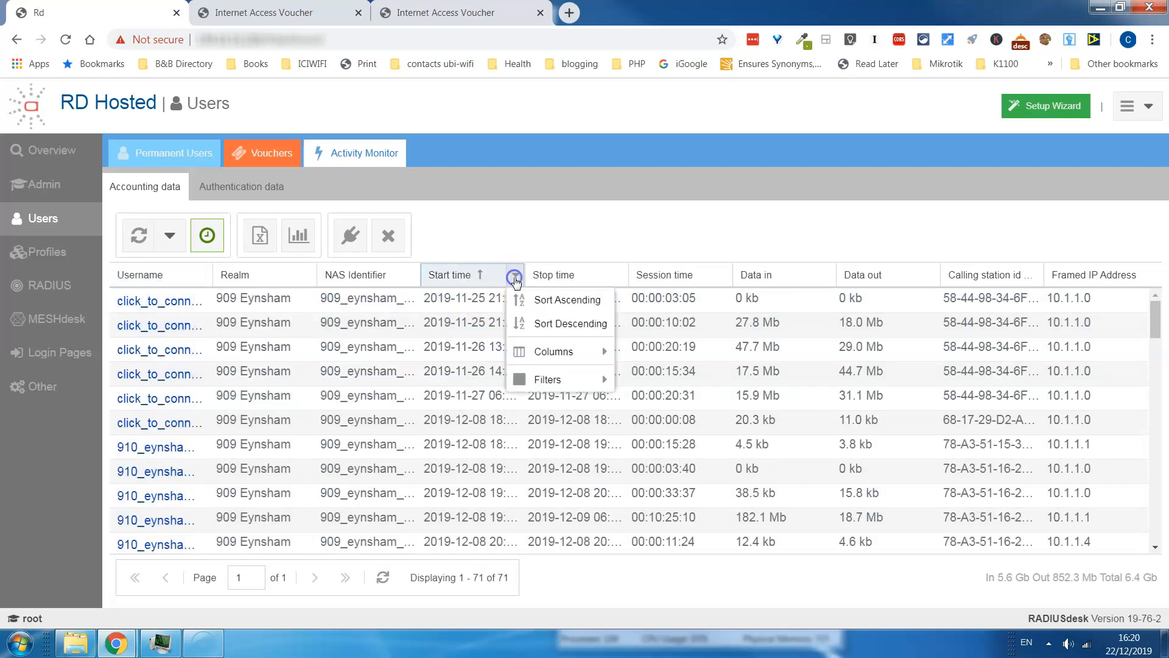
mouse_move(551, 380)
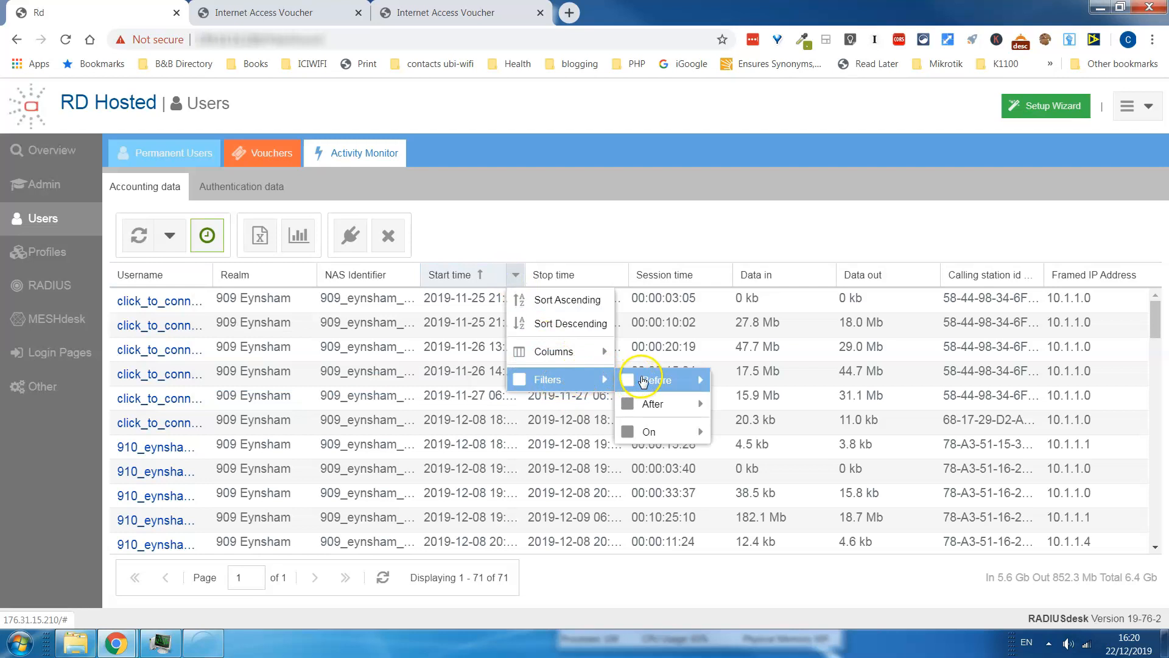
mouse_move(644, 381)
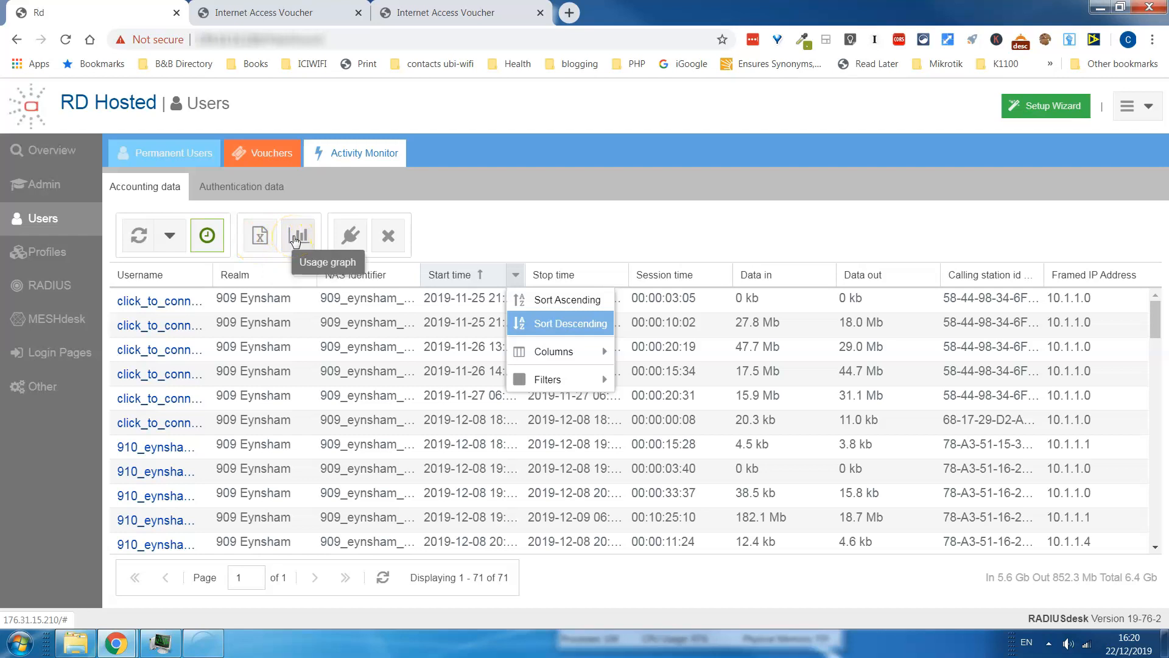
left_click(387, 237)
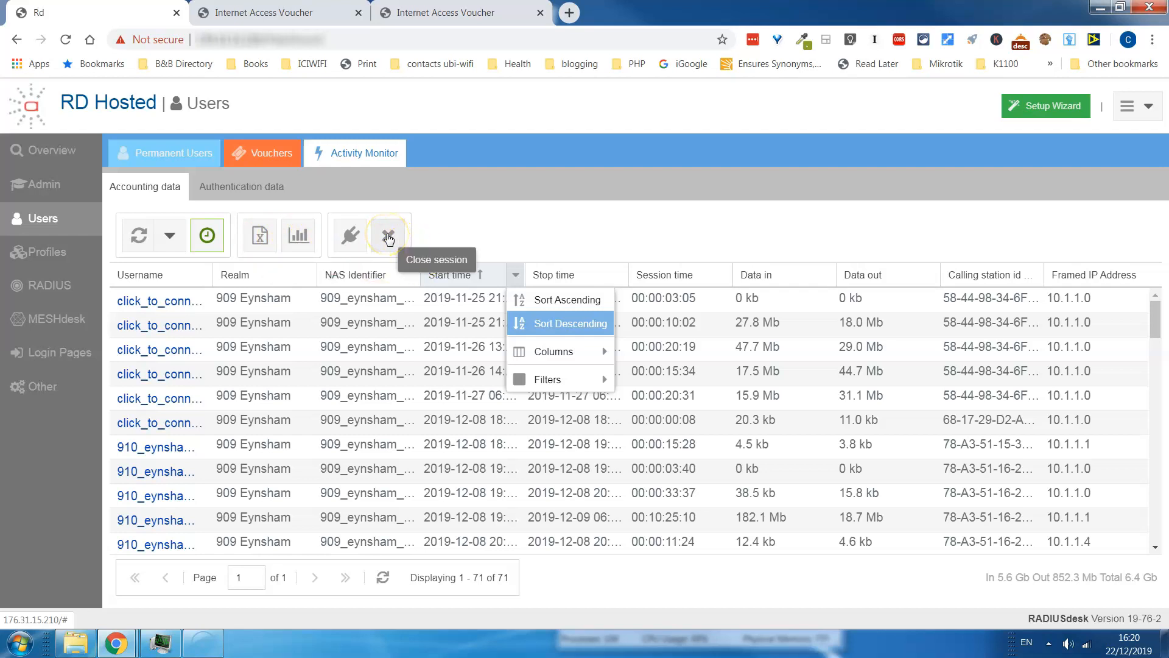